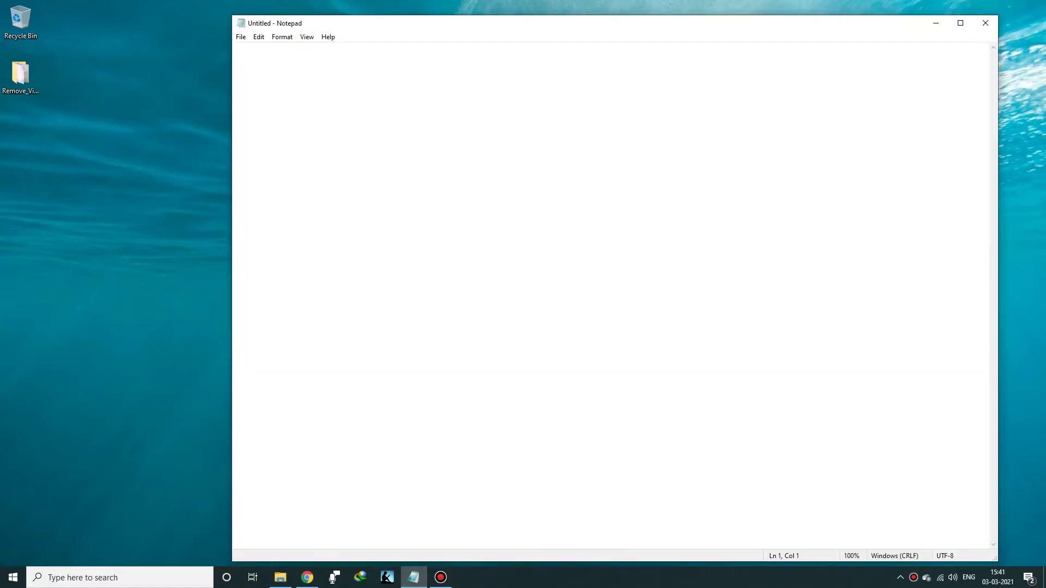
# Type the opening script lines about removing any video background in 5 minutes with Photoshop
pyautogui.write('uys today')
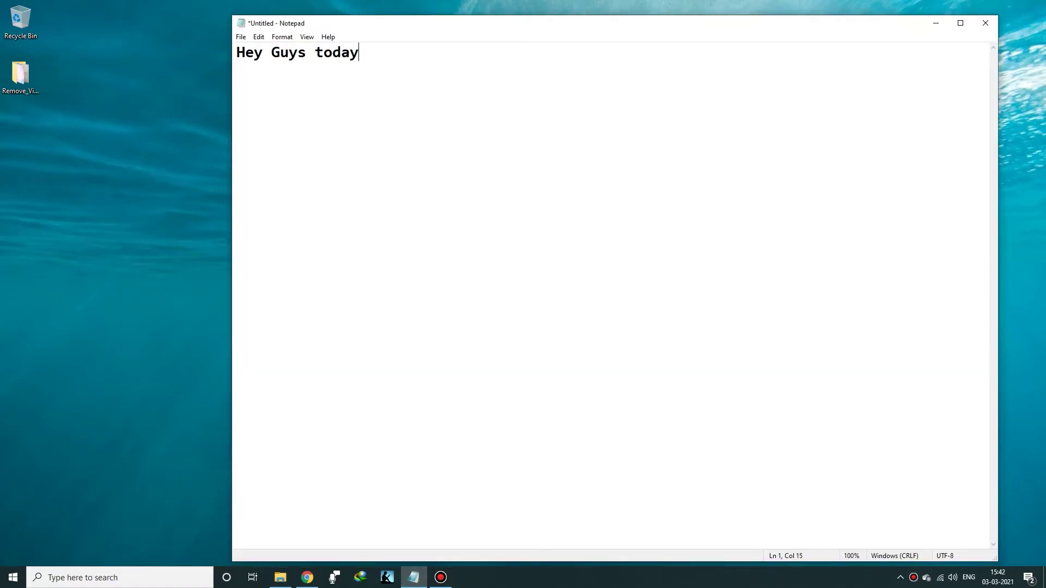
pyautogui.write(" i'm going ")
pyautogui.write('to show you how')
pyautogui.press('BackSpace')
pyautogui.press('BackSpace')
pyautogui.press('BackSpace')
pyautogui.press('Return')
pyautogui.write('How to remove any')
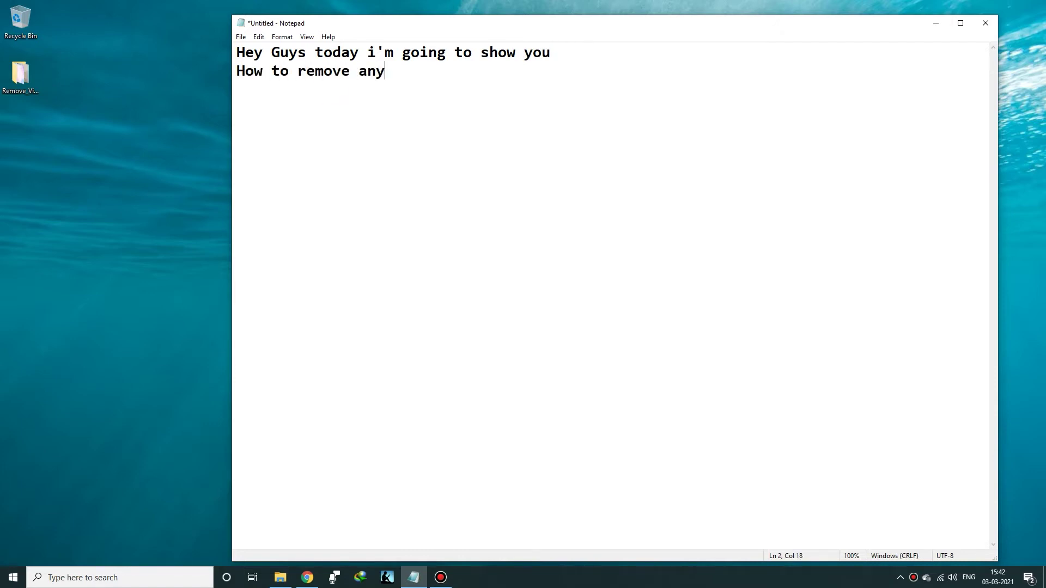
pyautogui.write(' video Backgrounf')
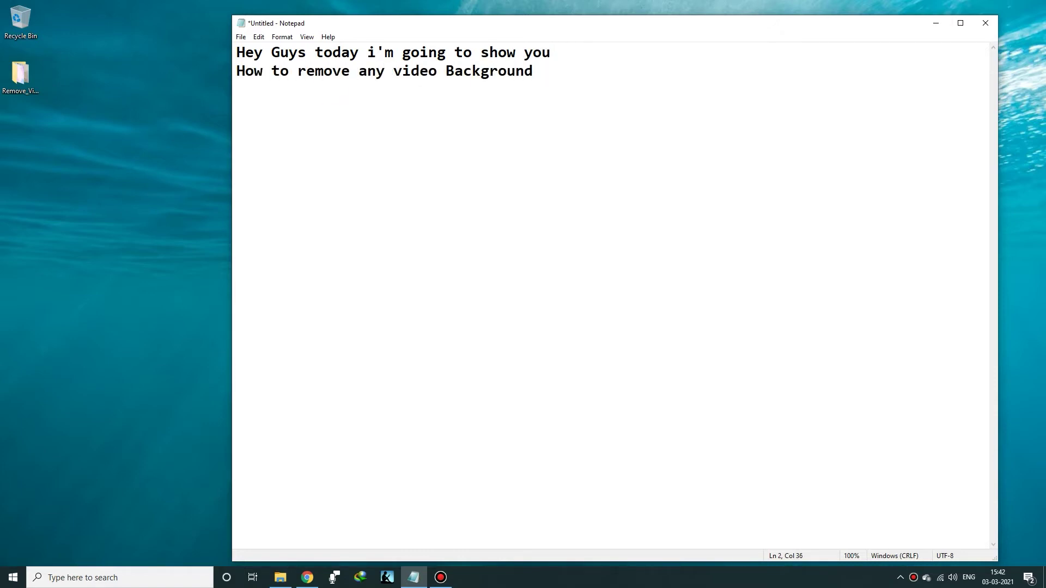
pyautogui.write('Within just 5min')
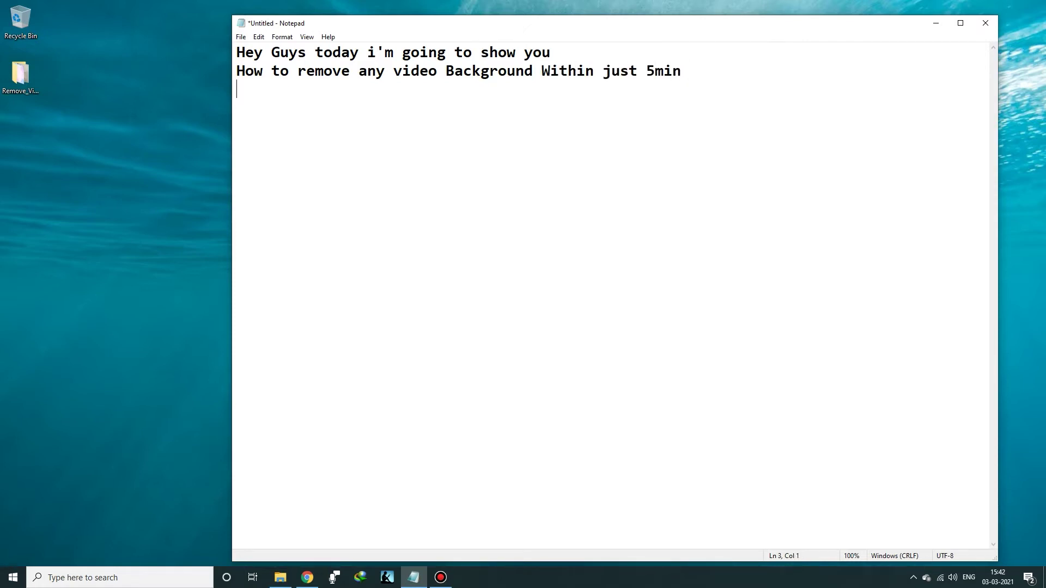
pyautogui.write('using only phi')
pyautogui.write('otoshop')
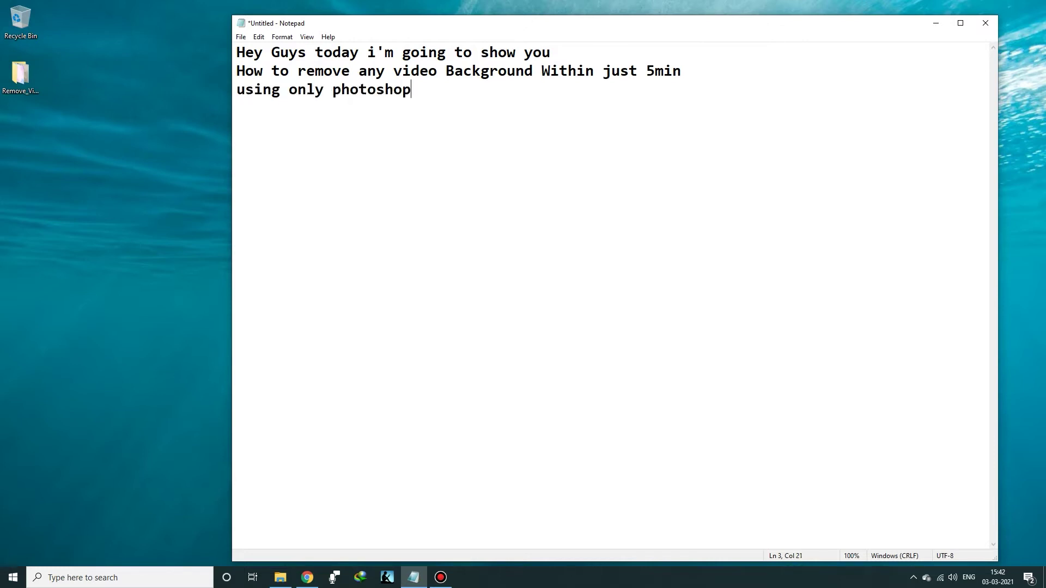
pyautogui.write('bsite')
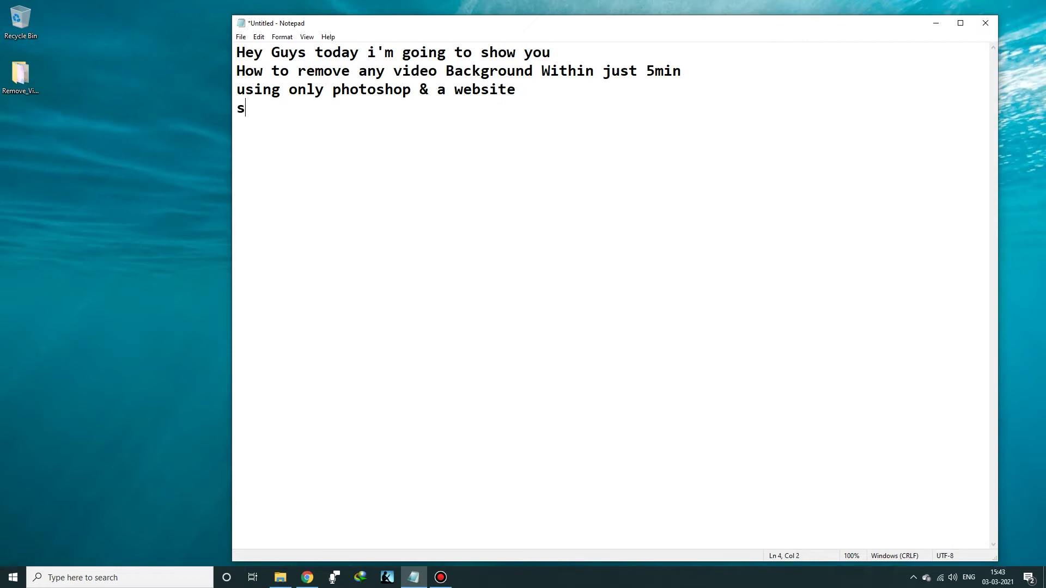
pyautogui.write('lets get started')
# Add the line 'so for this tutorial i'm using this video' and open the Remove_Video_BG_in_5min folder
pyautogui.press('Return')
pyautogui.write("so for this tutorial i'm u")
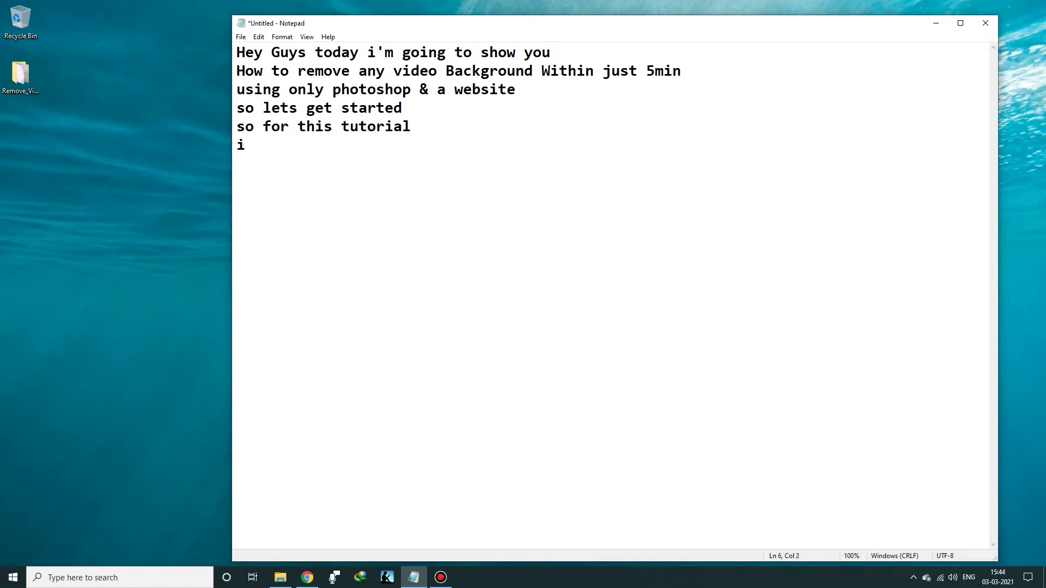
pyautogui.write('sing this video')
pyautogui.doubleClick(20, 75)
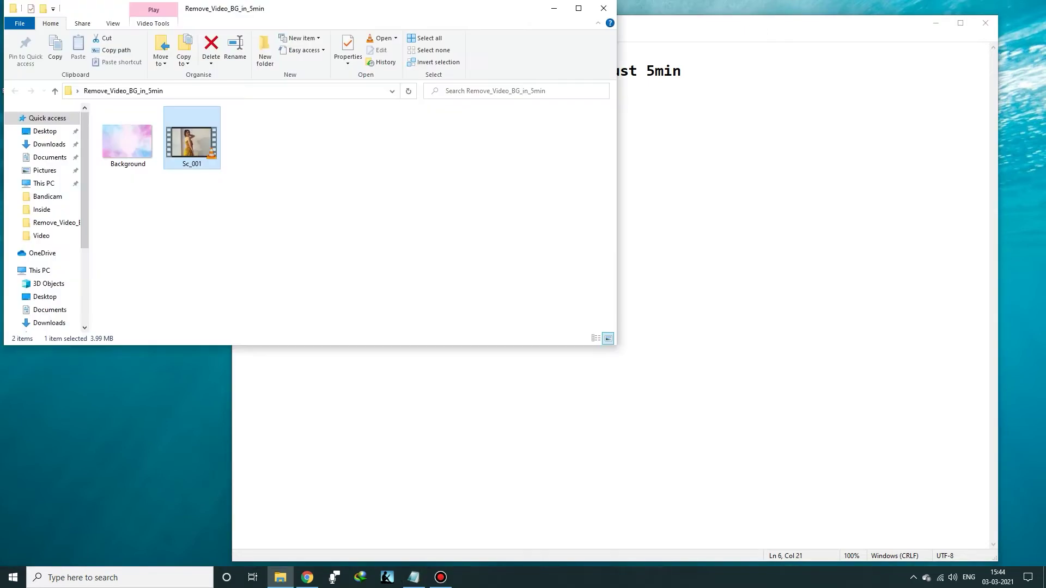
# Play the Sc_001 clip full screen in VLC, then add 'open your browser' to the script
pyautogui.press('Return')
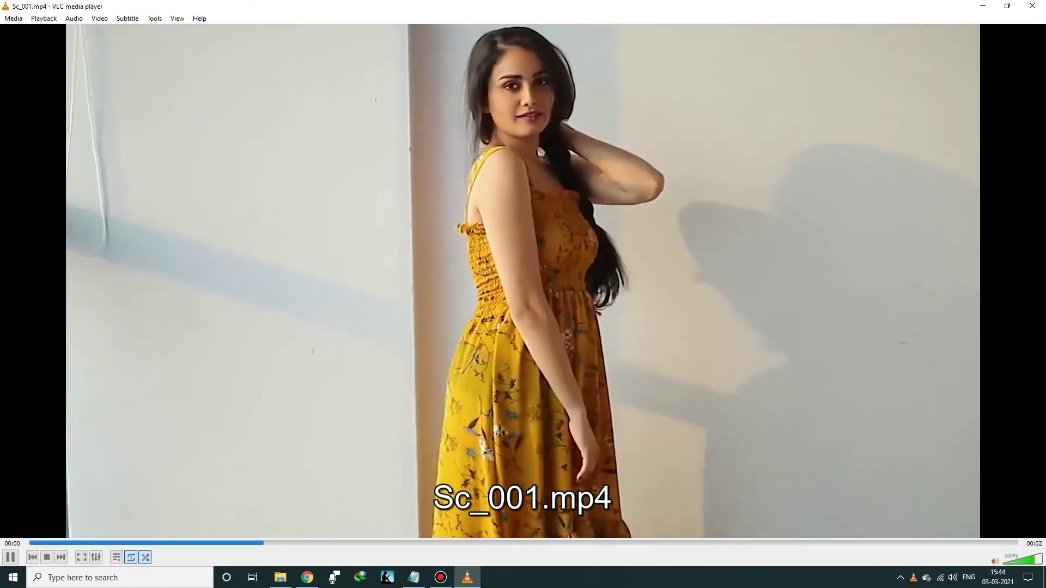
pyautogui.press('f')
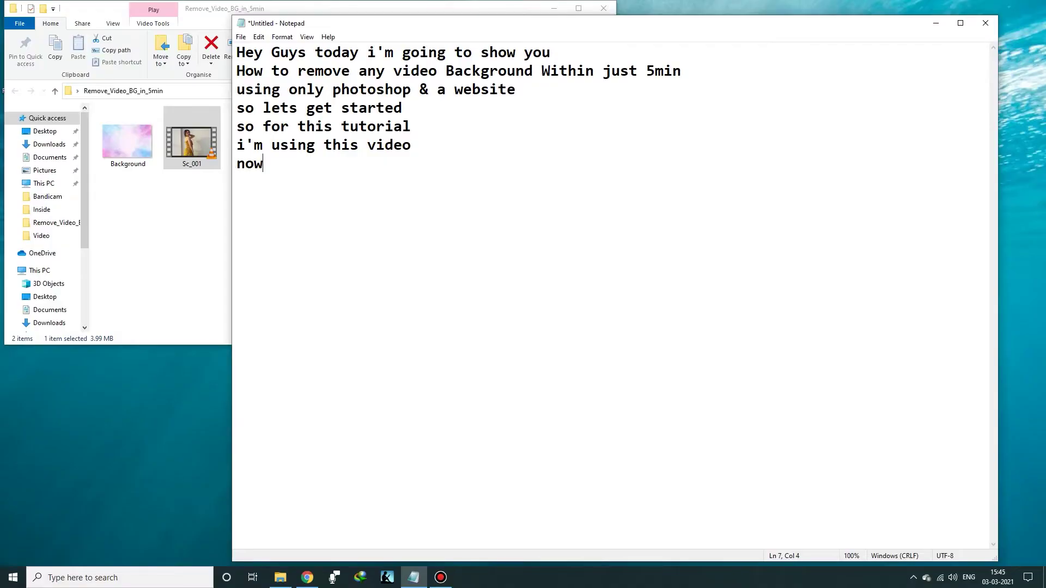
pyautogui.write('open your brow')
pyautogui.write('ser')
pyautogui.press('Return')
pyautogui.write('and search ')
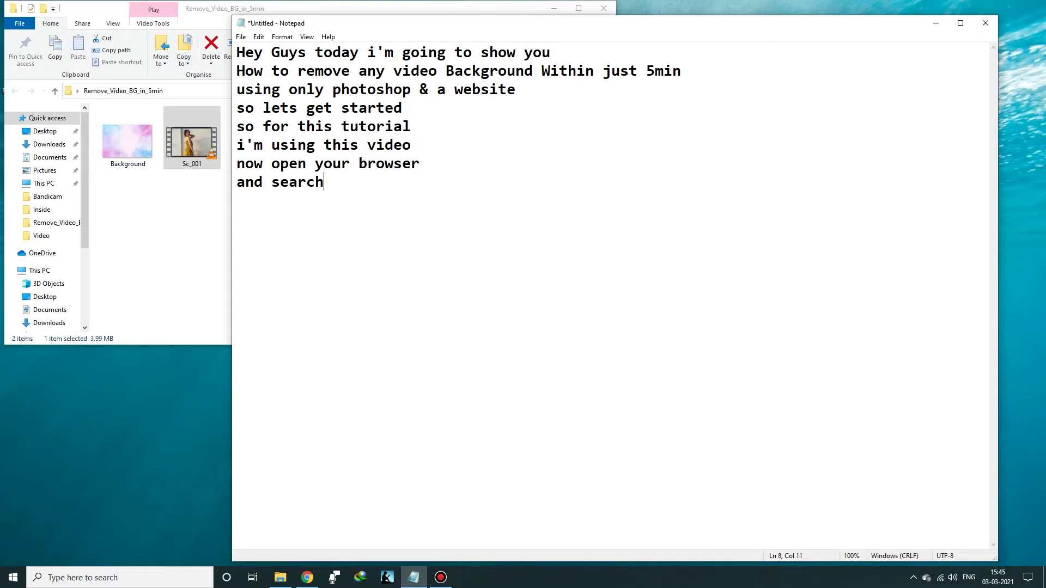
pyautogui.write('www.unscr')
pyautogui.write('een')
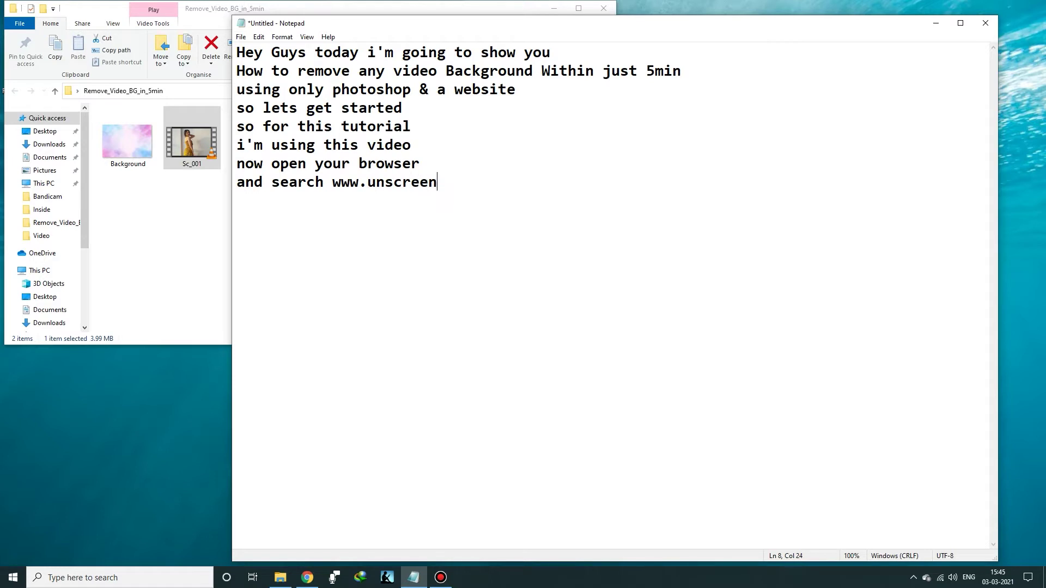
pyautogui.hotkey('shift', 'Left')
pyautogui.hotkey('shift', 'Left')
pyautogui.hotkey('shift', 'Left')
pyautogui.hotkey('shift', 'Left')
pyautogui.hotkey('shift', 'Left')
pyautogui.hotkey('shift', 'Left')
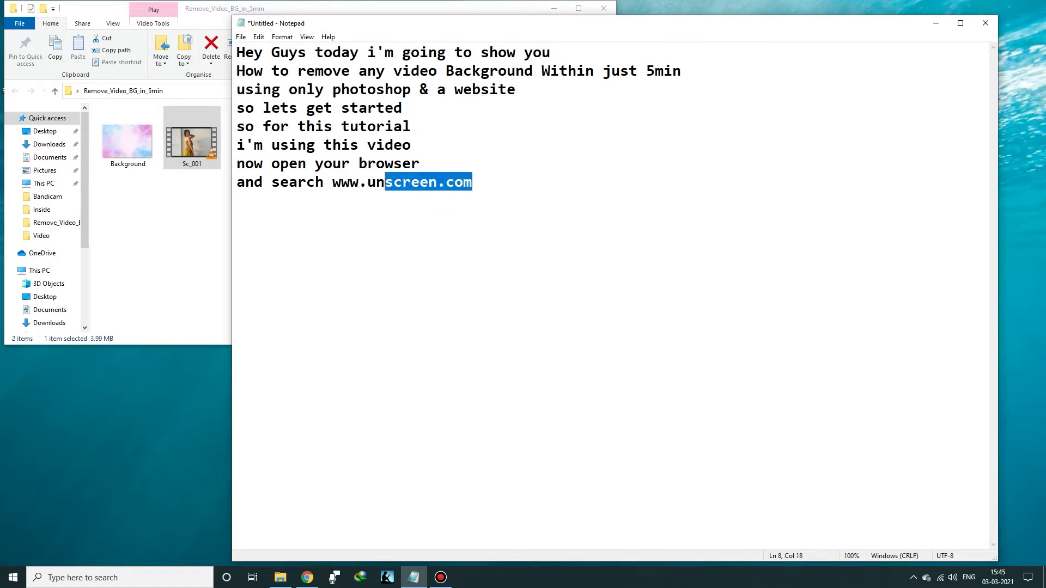
pyautogui.hotkey('shift', 'Left')
pyautogui.hotkey('shift', 'Left')
pyautogui.hotkey('shift', 'Left')
pyautogui.hotkey('shift', 'Left')
pyautogui.hotkey('shift', 'Left')
pyautogui.rightClick(615, 297)
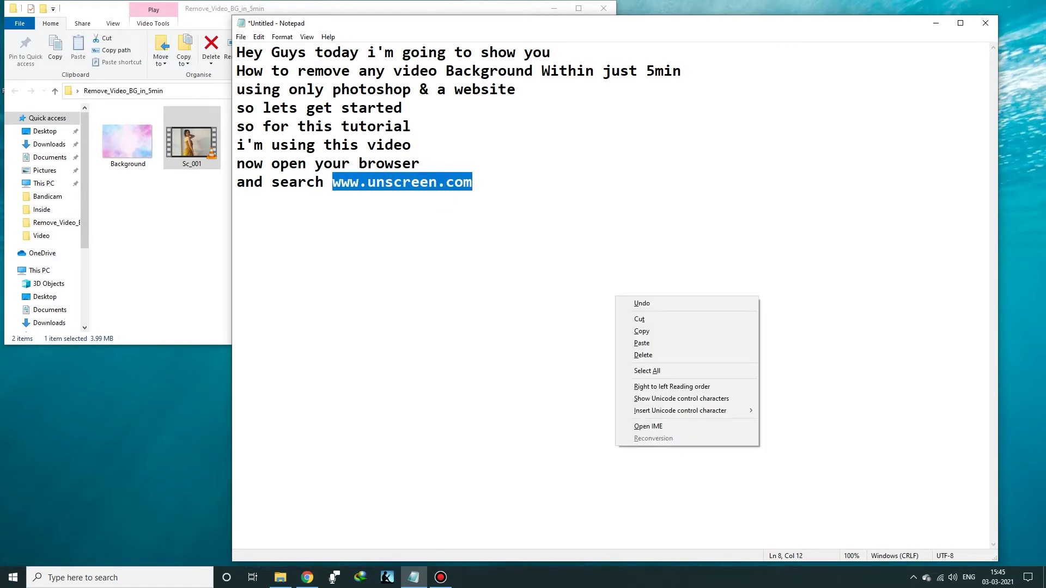
pyautogui.click(641, 331)
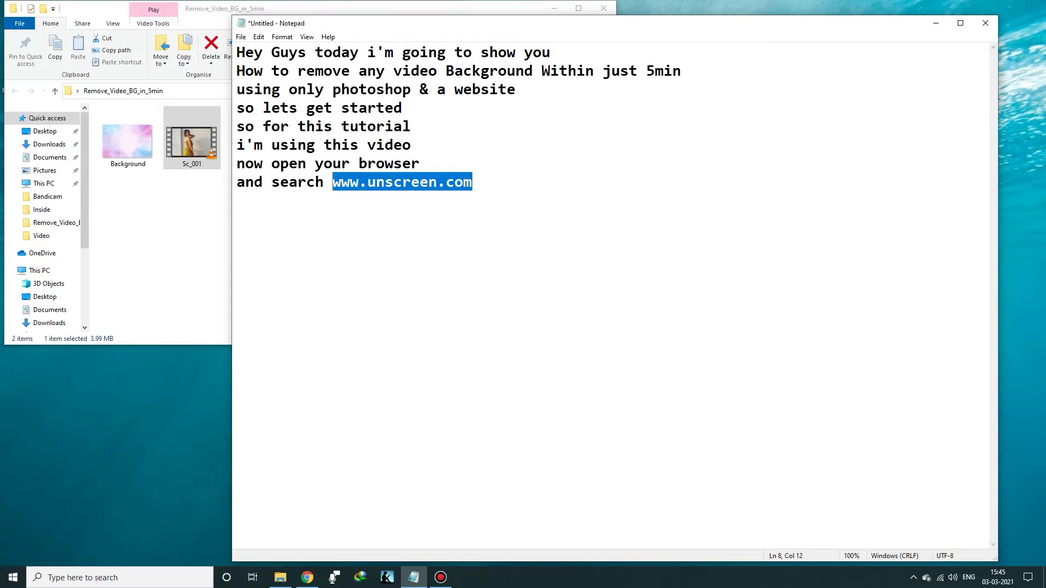
# Paste the unscreen address into Chrome's address bar
pyautogui.click(307, 577)
pyautogui.click(154, 29)
pyautogui.rightClick(154, 28)
pyautogui.click(174, 109)
# Load unscreen.com and add the line 'click opload' to the script
pyautogui.press('Return')
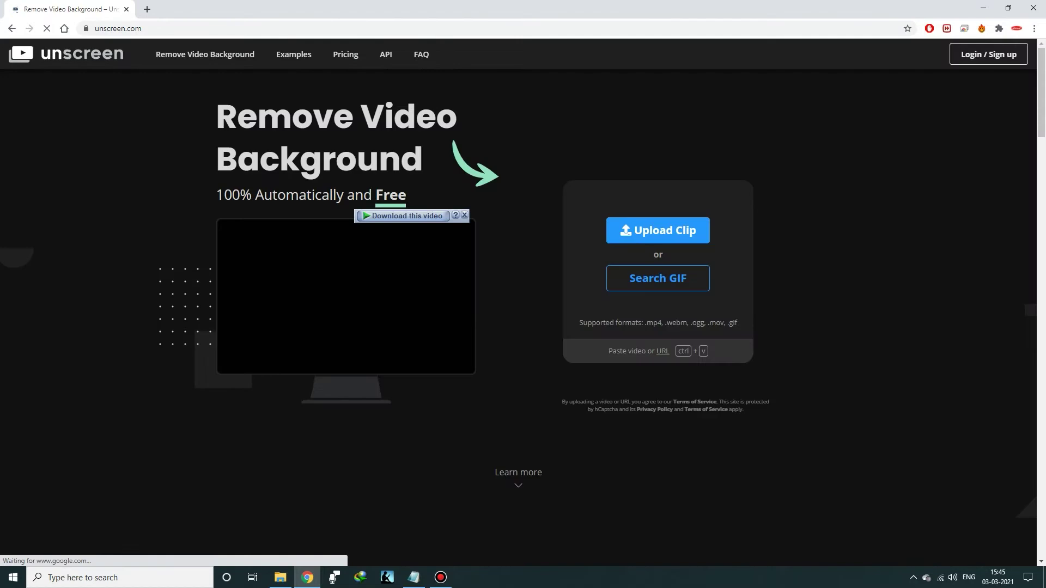
pyautogui.hotkey('alt', 'Tab')
pyautogui.press('Right')
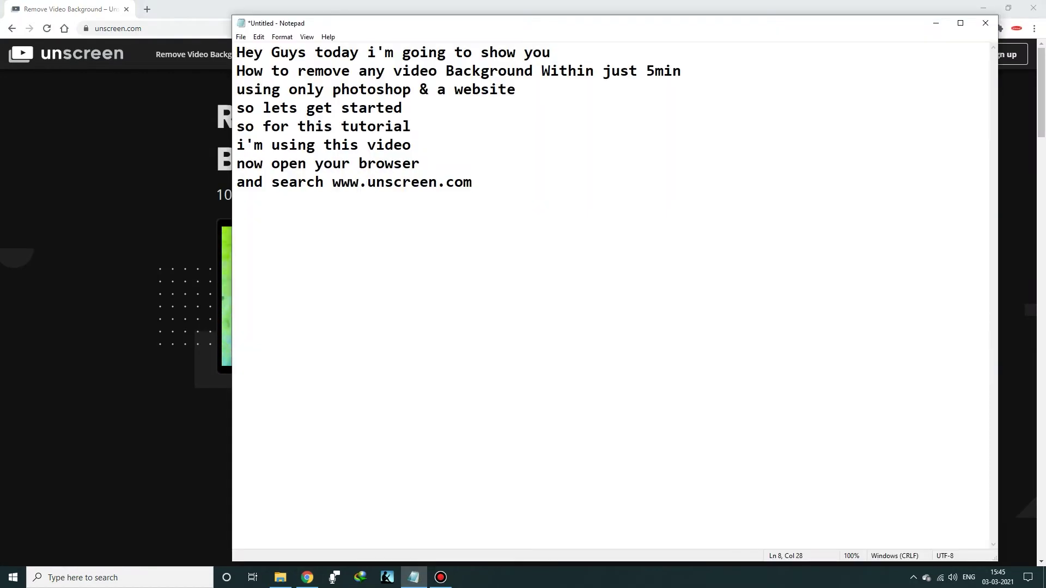
pyautogui.press('Return')
pyautogui.write('cli')
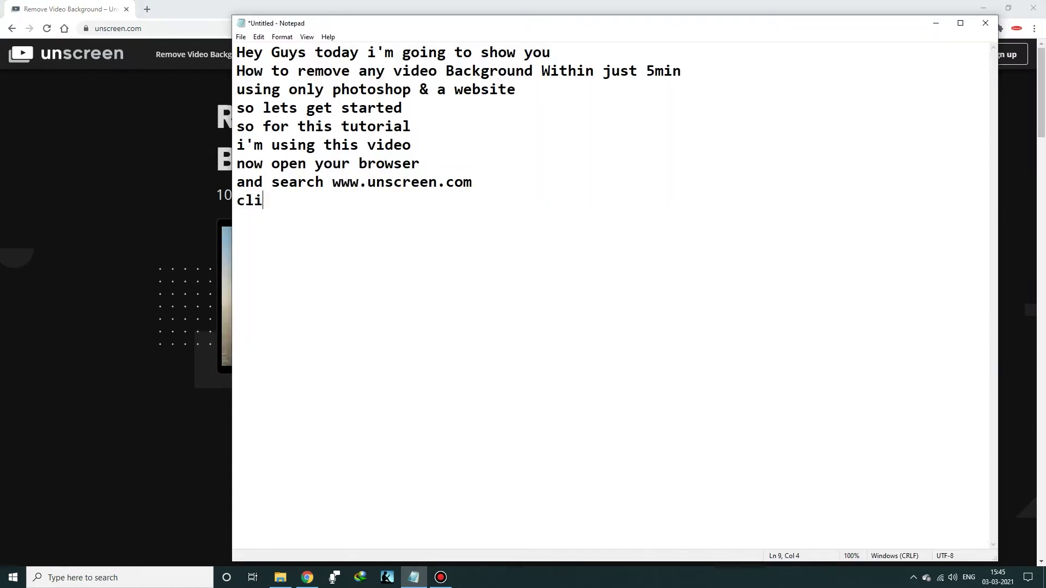
pyautogui.write('ck o')
pyautogui.write('pload')
# Upload the Sc_001 clip to Unscreen, noting 'and select your fil' in the script
pyautogui.hotkey('alt', 'Tab')
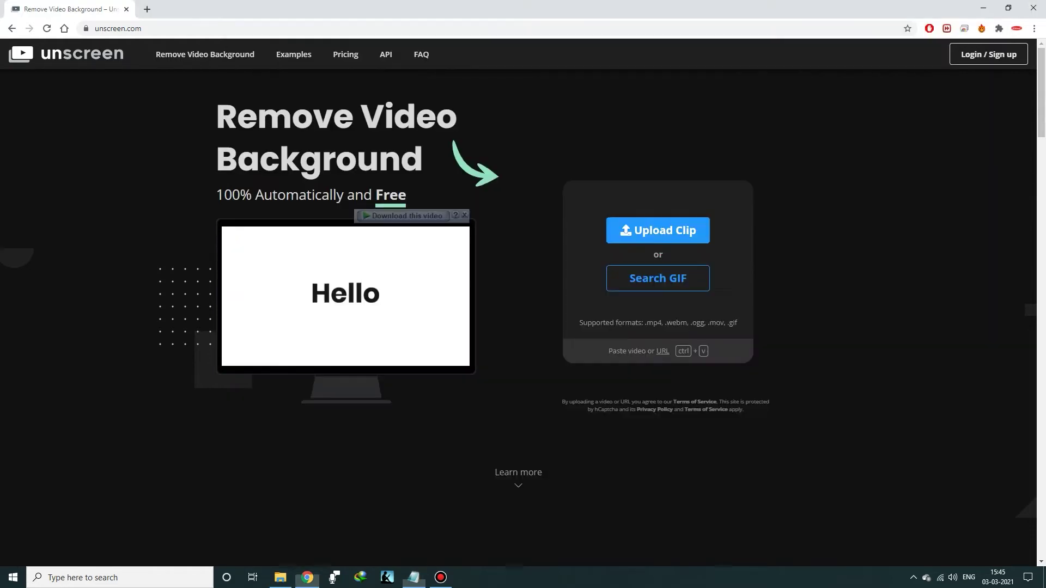
pyautogui.click(652, 229)
pyautogui.hotkey('alt', 'Tab')
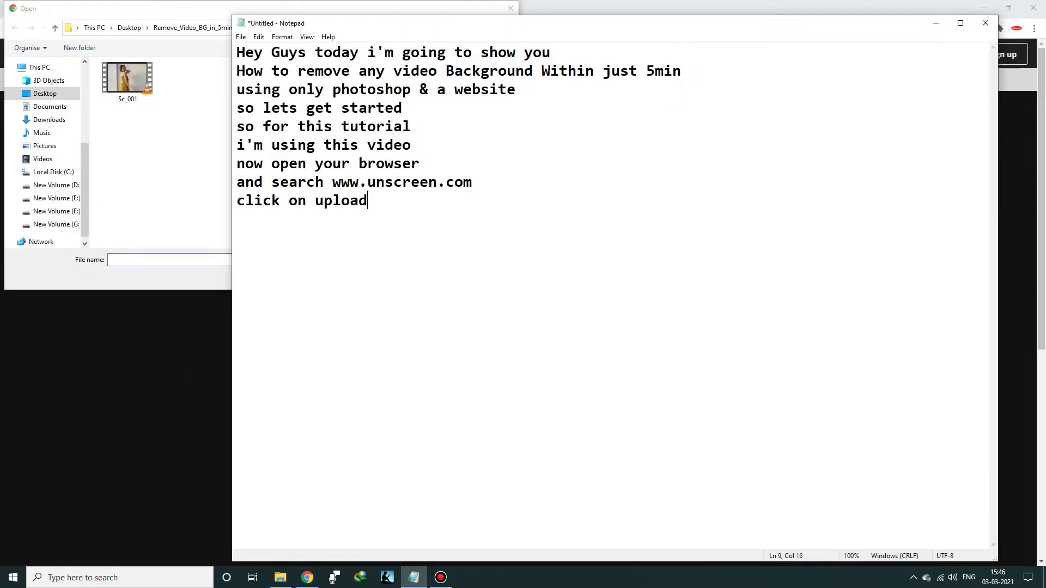
pyautogui.write('and select your fil')
pyautogui.hotkey('alt', 'Tab')
pyautogui.click(127, 79)
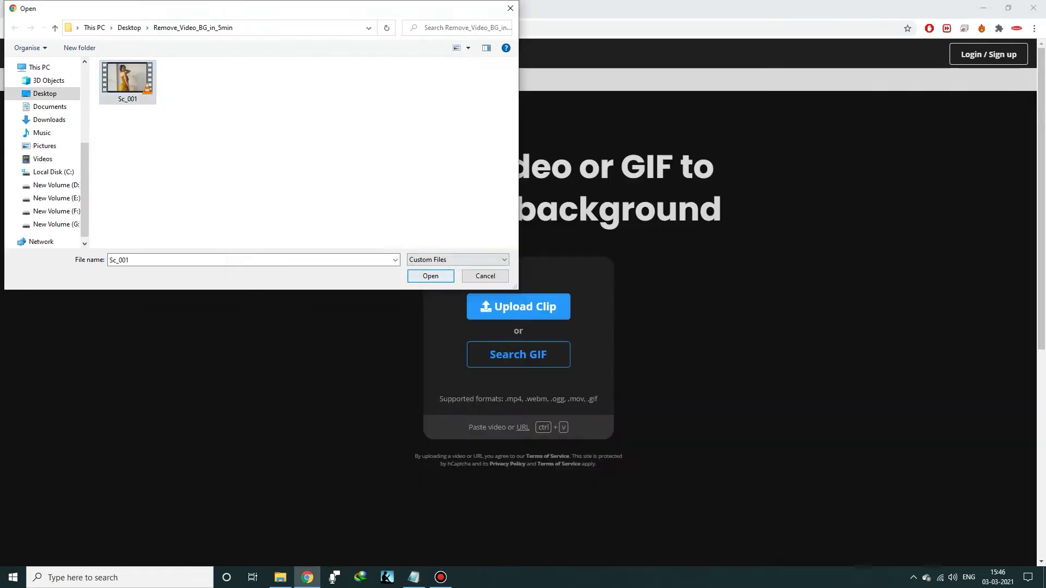
pyautogui.click(431, 276)
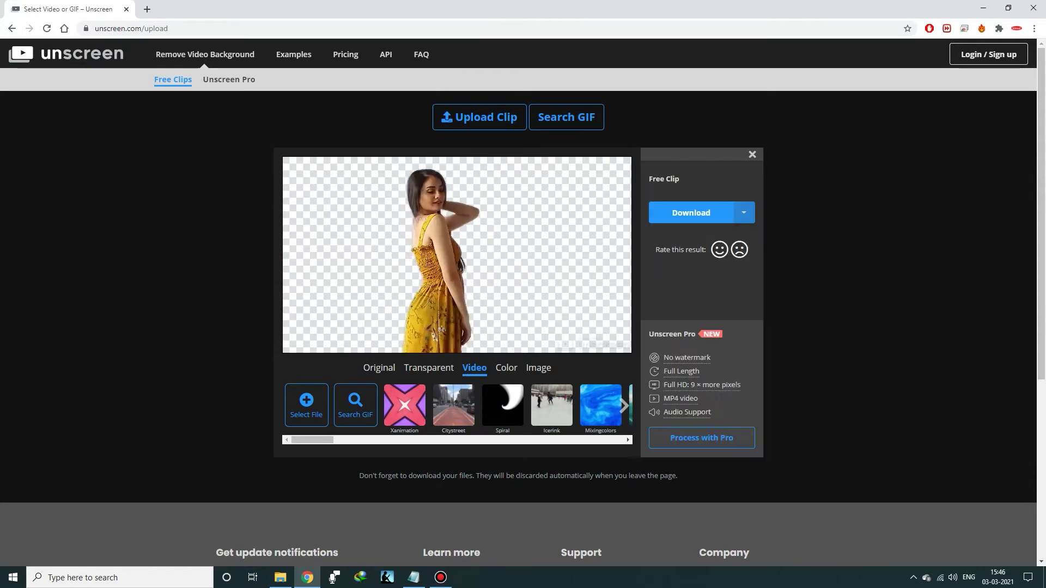
# Write script lines praising the quick cut-out and noting the site offers many backgrounds to choose from
pyautogui.click(413, 577)
pyautogui.press('Return')
pyautogui.write('see how nicely ')
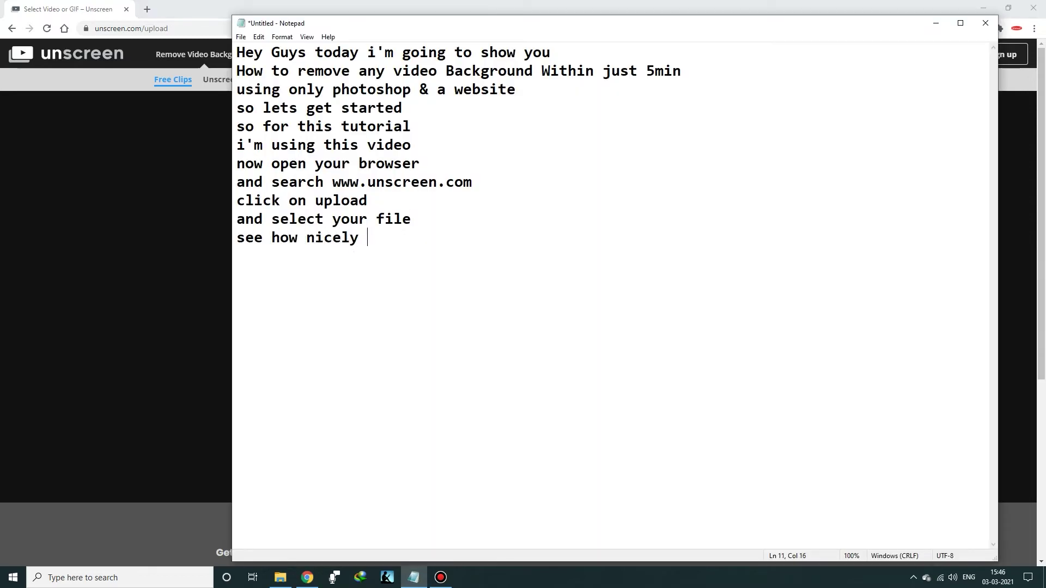
pyautogui.write('& quickly ')
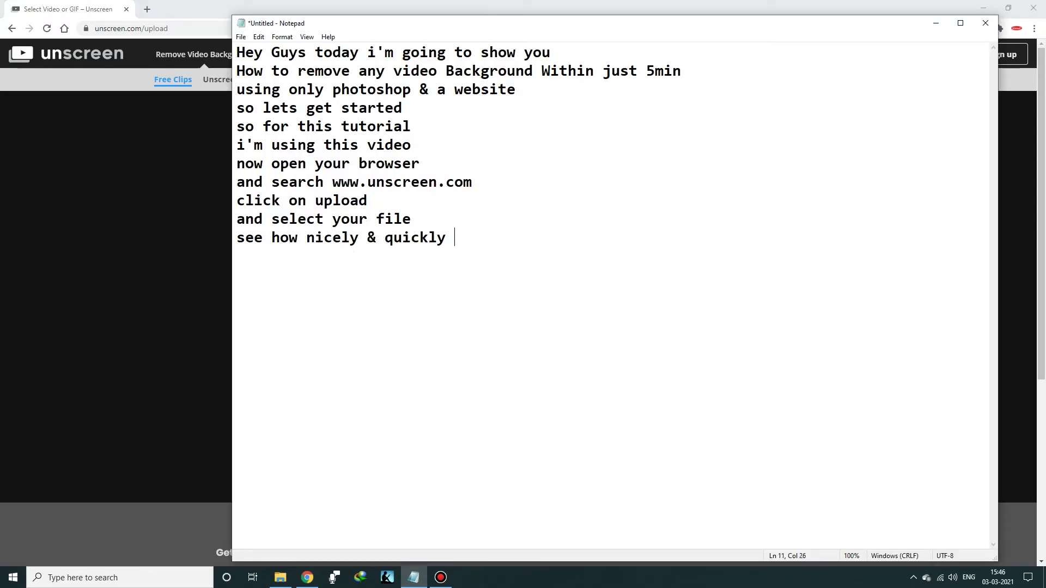
pyautogui.write('it done the work now we need t')
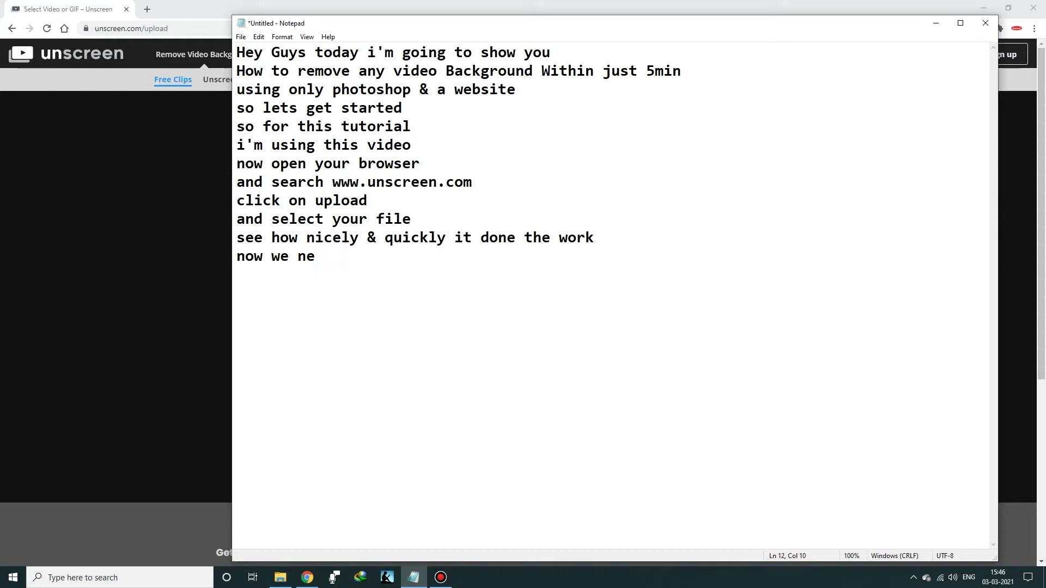
pyautogui.write('o put new background we like so ')
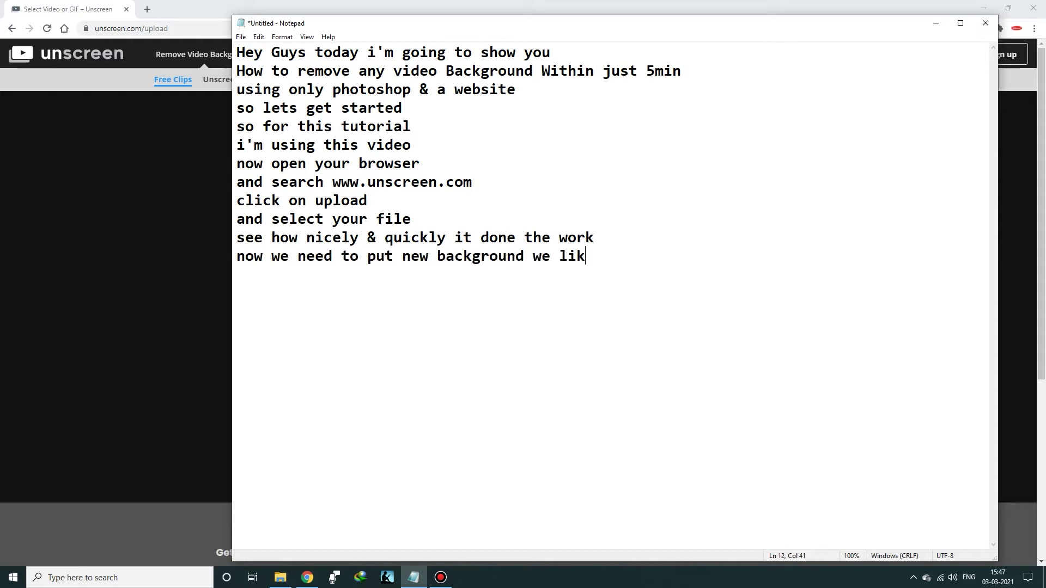
pyautogui.write('thes')
pyautogui.press('BackSpace')
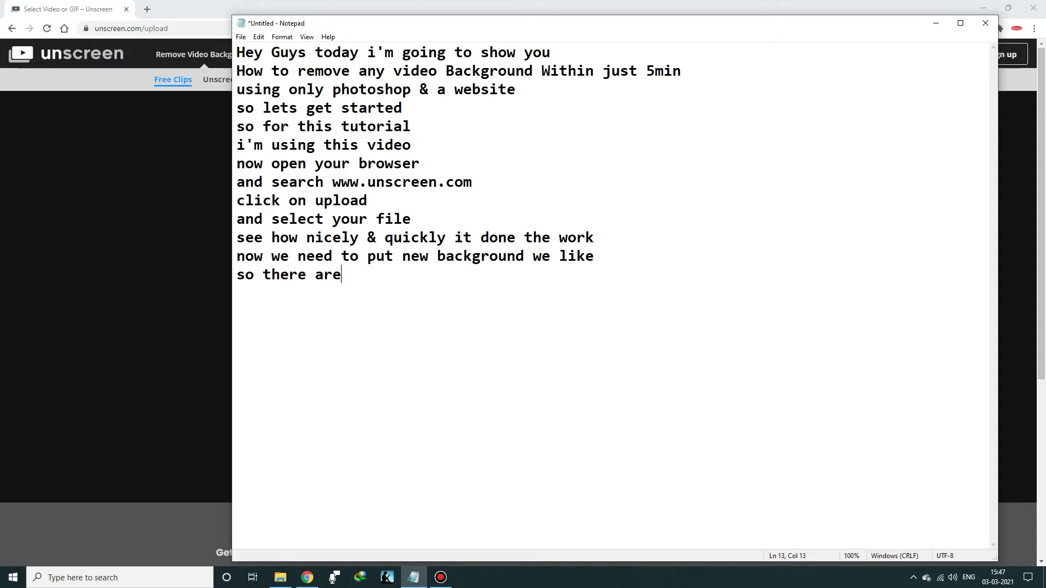
pyautogui.write('ts of back')
pyautogui.write('ground')
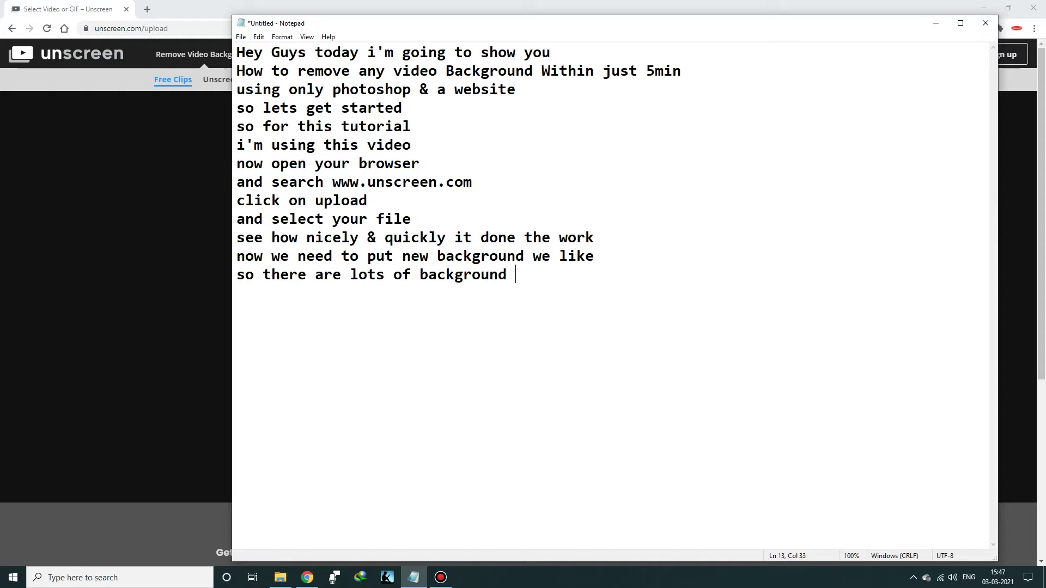
pyautogui.write(' on this website you can')
pyautogui.press('BackSpace')
pyautogui.write('an choose from them')
pyautogui.click(936, 22)
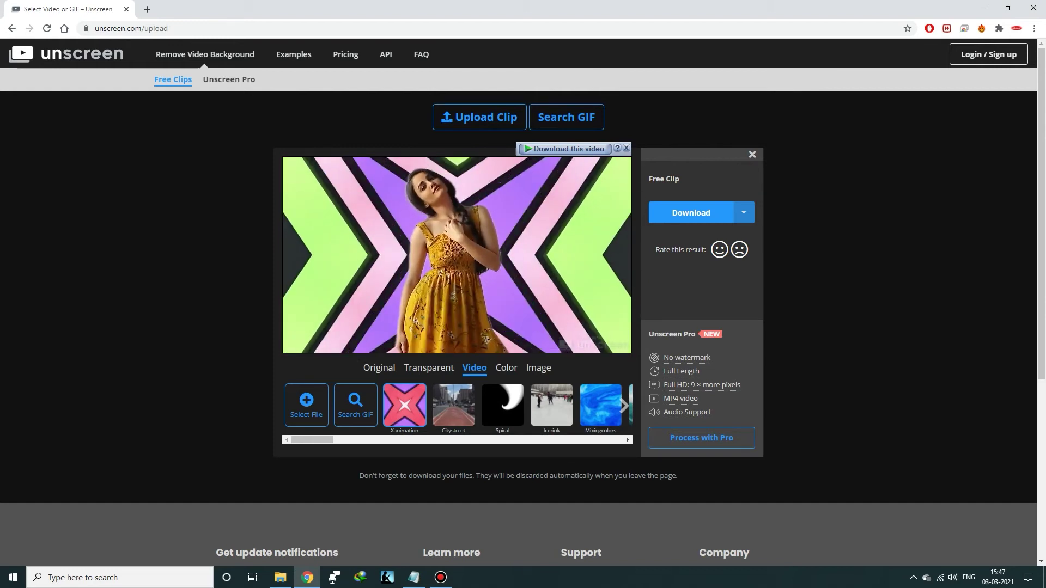
# Try the city street video background and add 'lor & im' about color and image options
pyautogui.click(454, 405)
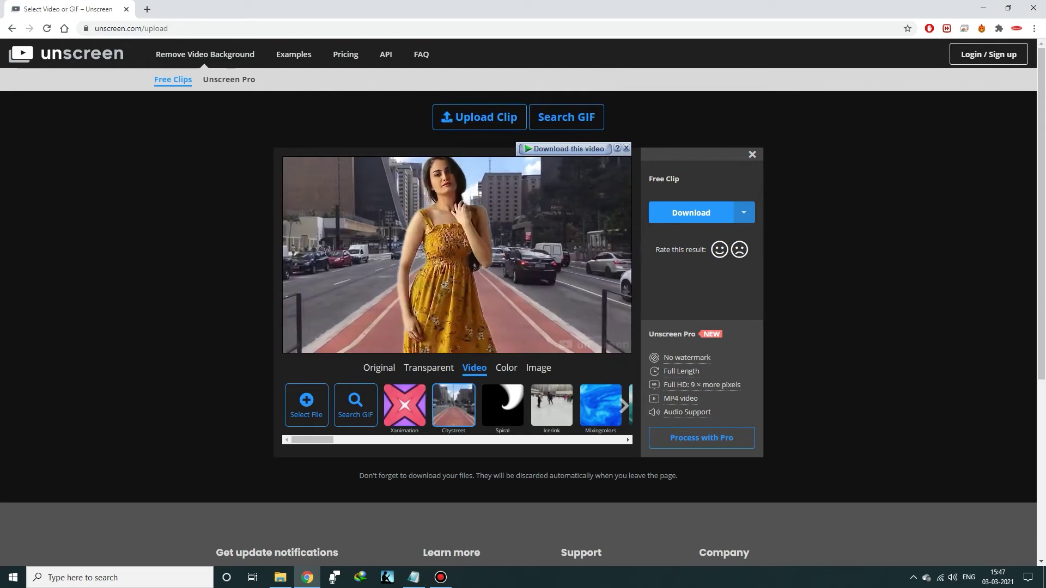
pyautogui.click(506, 368)
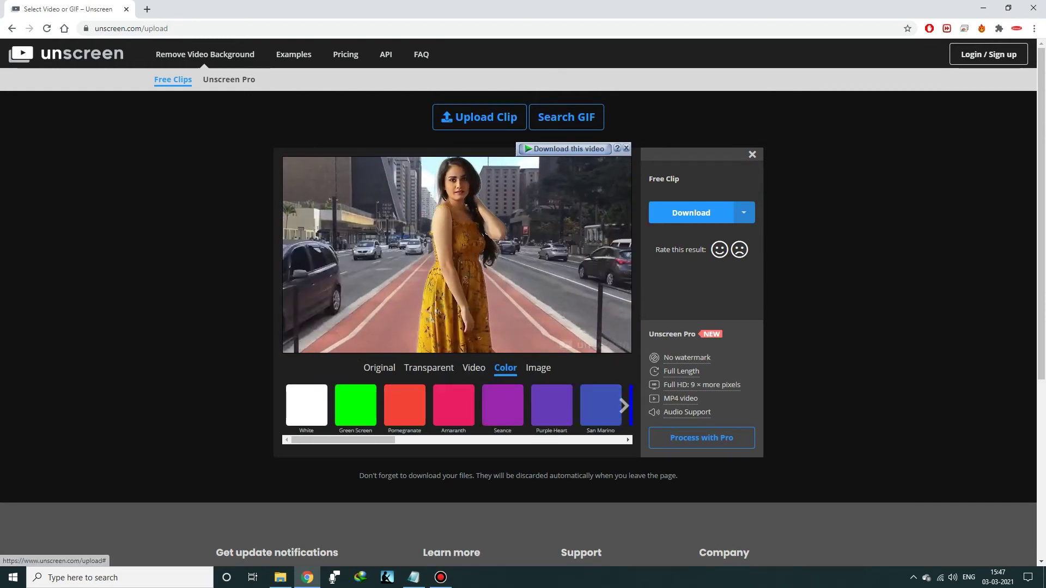
pyautogui.click(414, 577)
pyautogui.write('solid co')
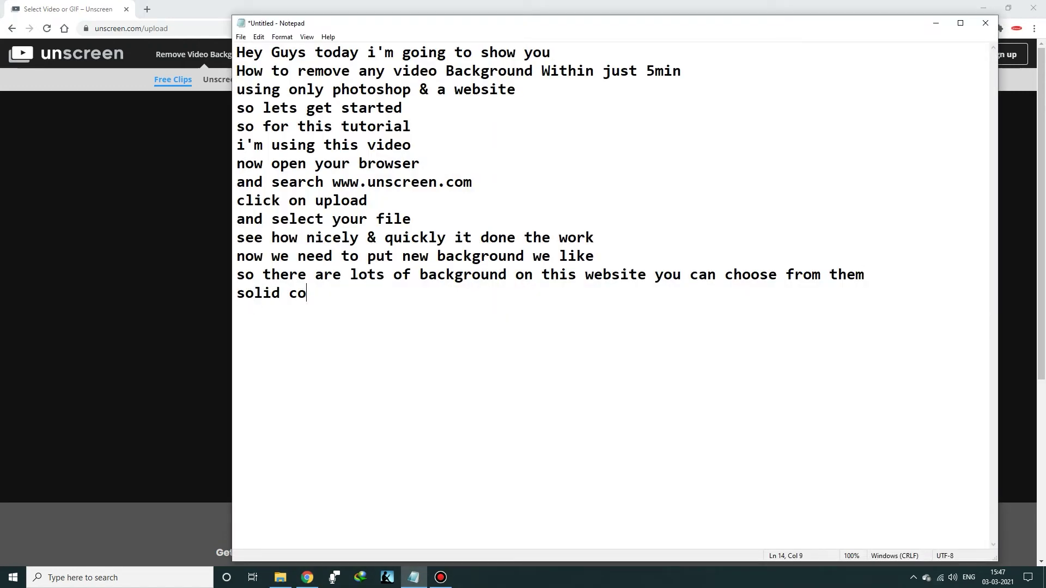
pyautogui.write('lor & ')
pyautogui.write('images')
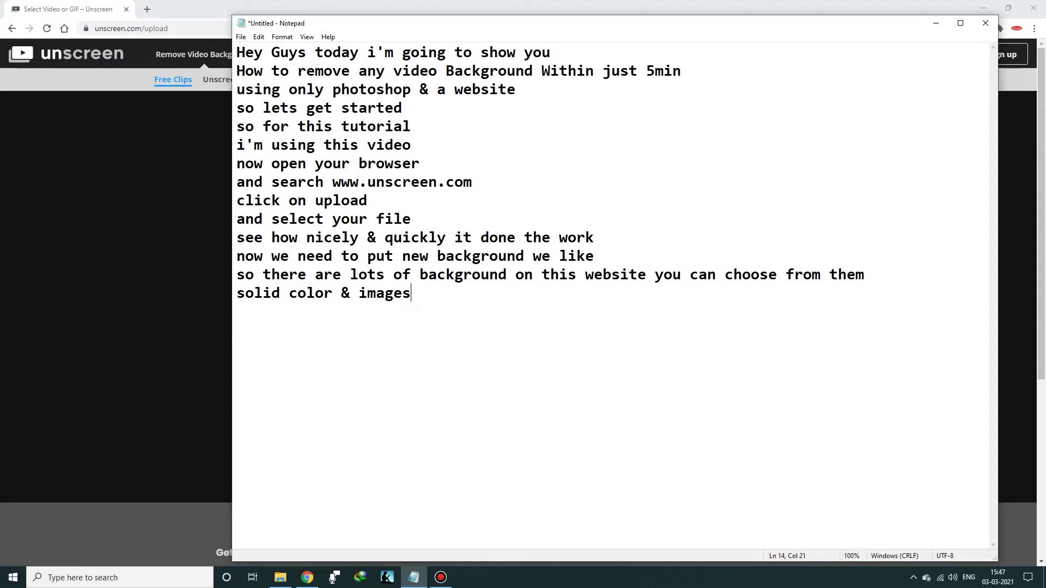
pyautogui.click(936, 23)
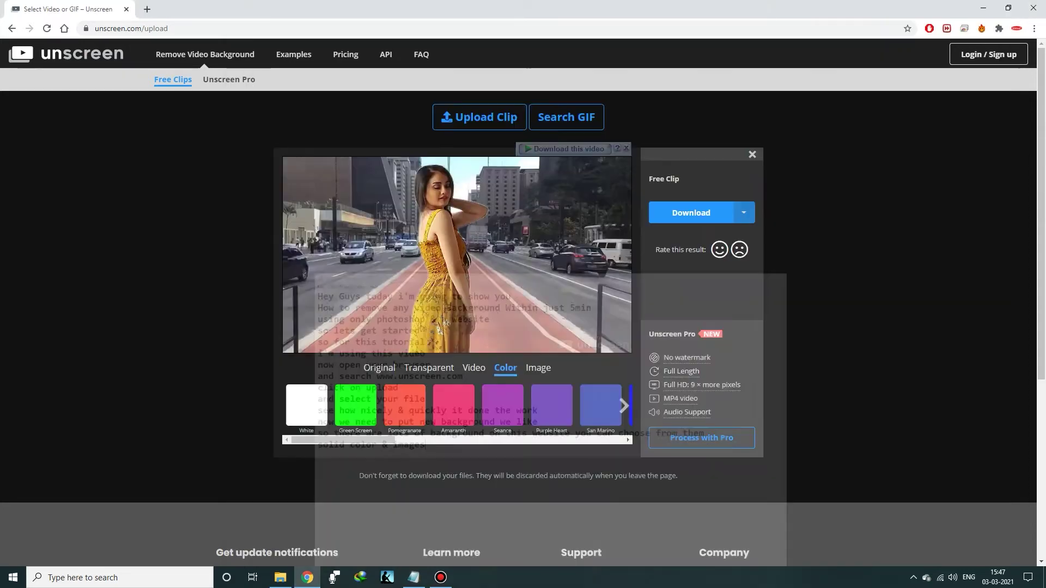
# Try Green Screen, Pomegranate, Amaranth and Seance colours, settling on Amaranth pink
pyautogui.click(355, 404)
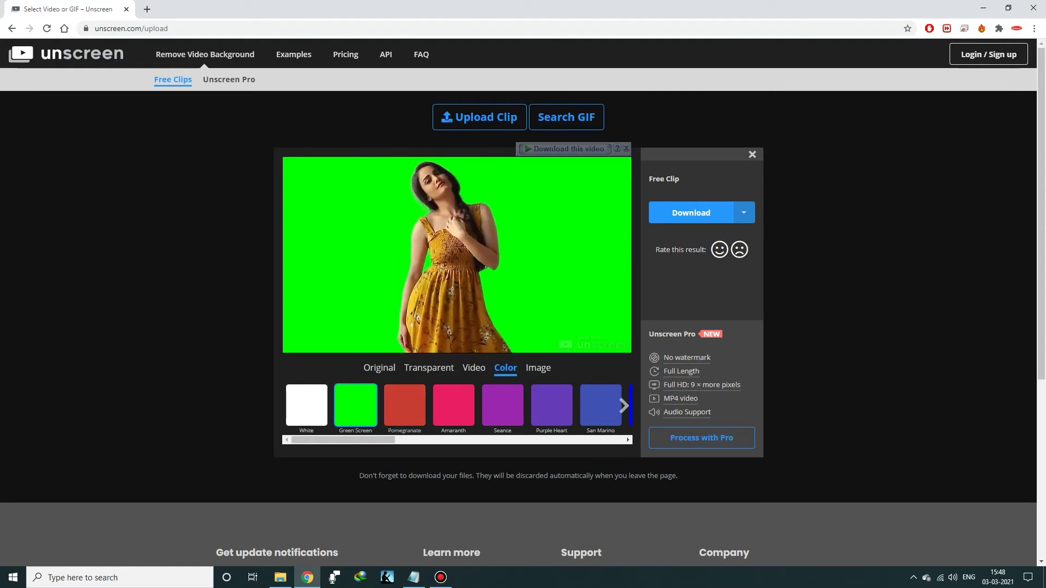
pyautogui.click(404, 405)
pyautogui.click(453, 404)
pyautogui.click(502, 405)
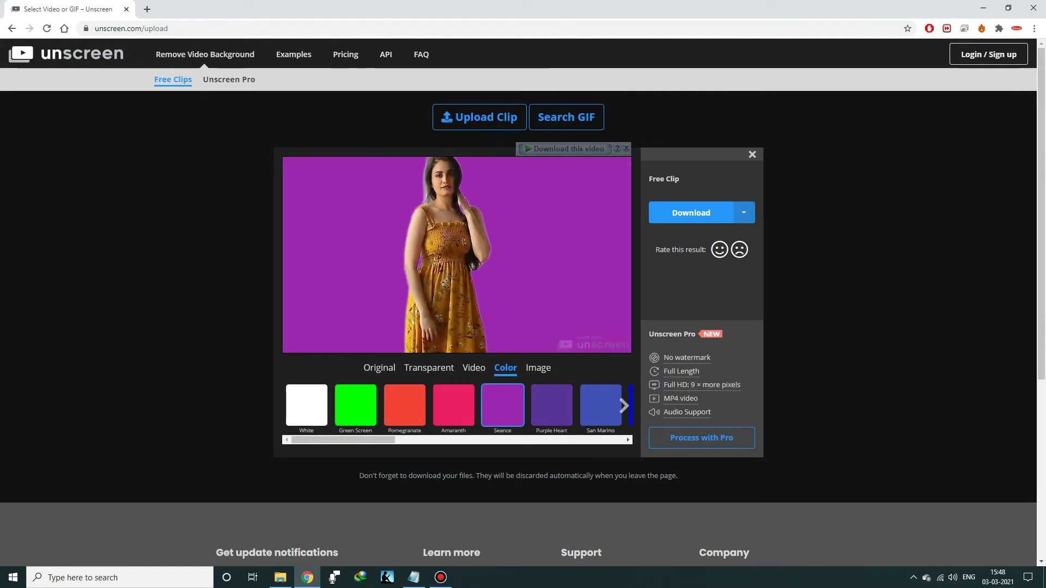
pyautogui.click(453, 405)
# Try Parking Space then Milky Way images, and add a line about uploading your own background
pyautogui.click(537, 368)
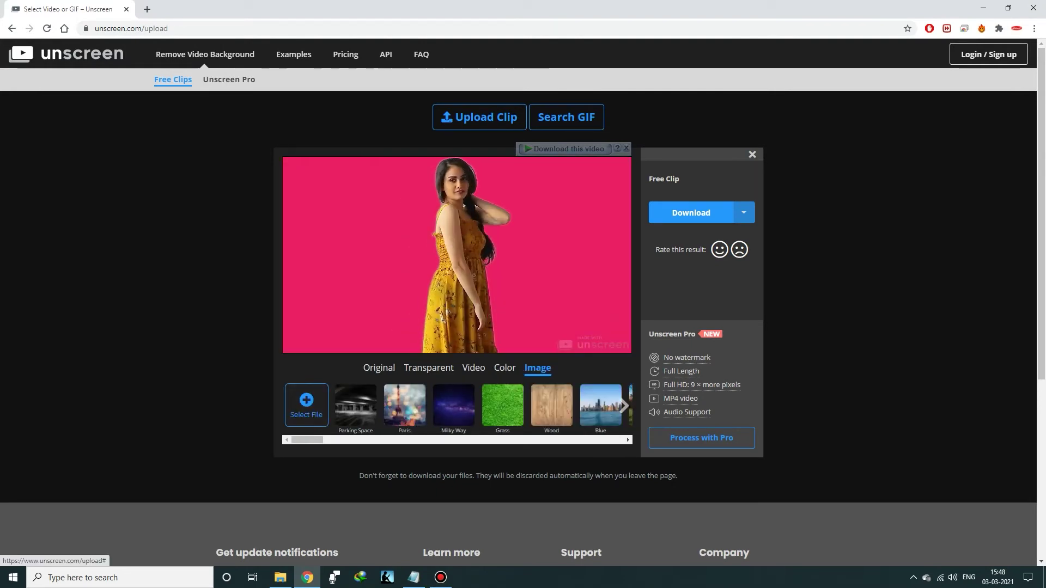
pyautogui.click(355, 405)
pyautogui.click(453, 405)
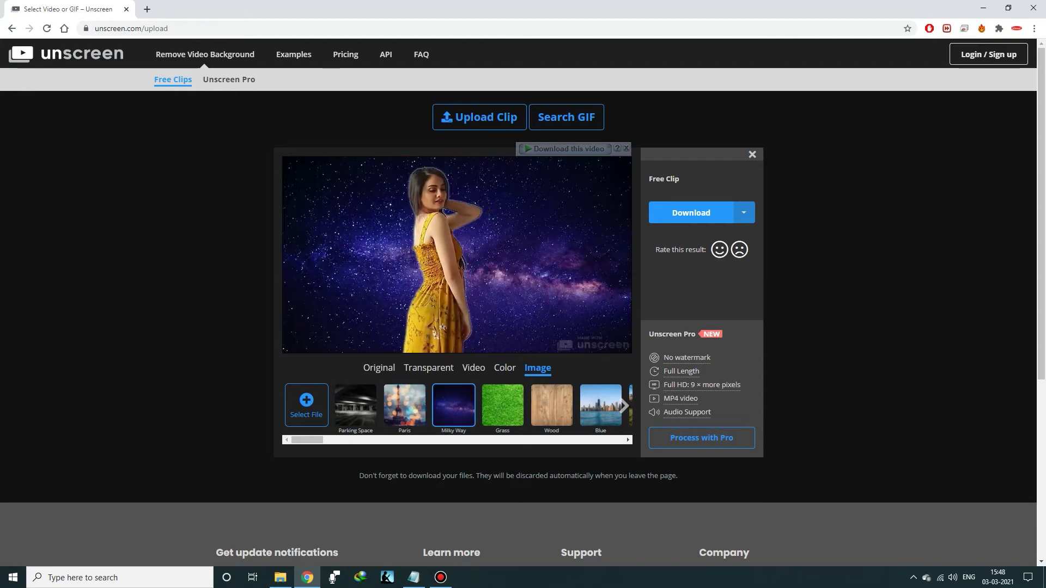
pyautogui.click(474, 367)
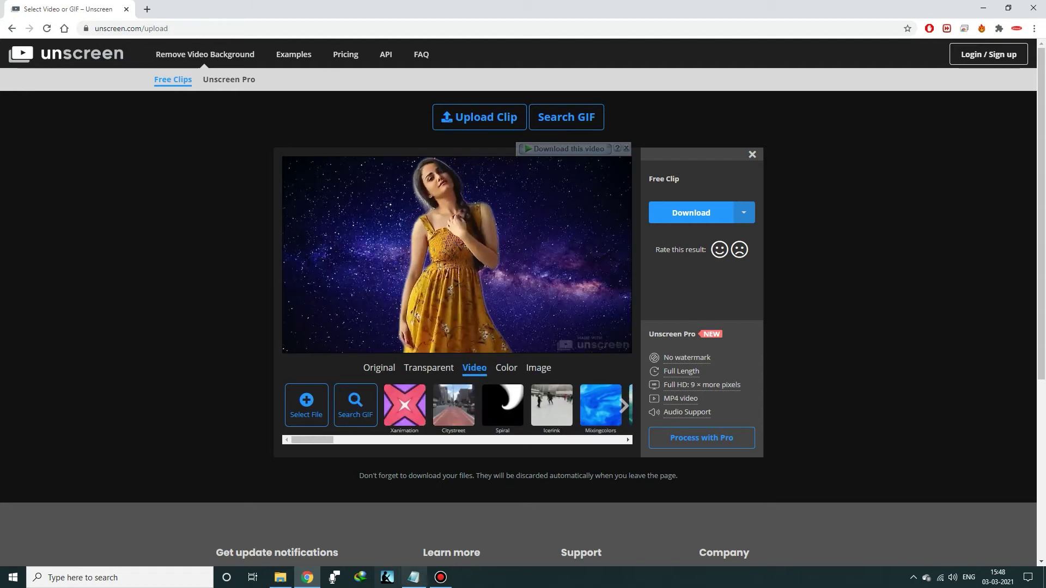
pyautogui.click(414, 577)
pyautogui.write('or you can put your own background by ')
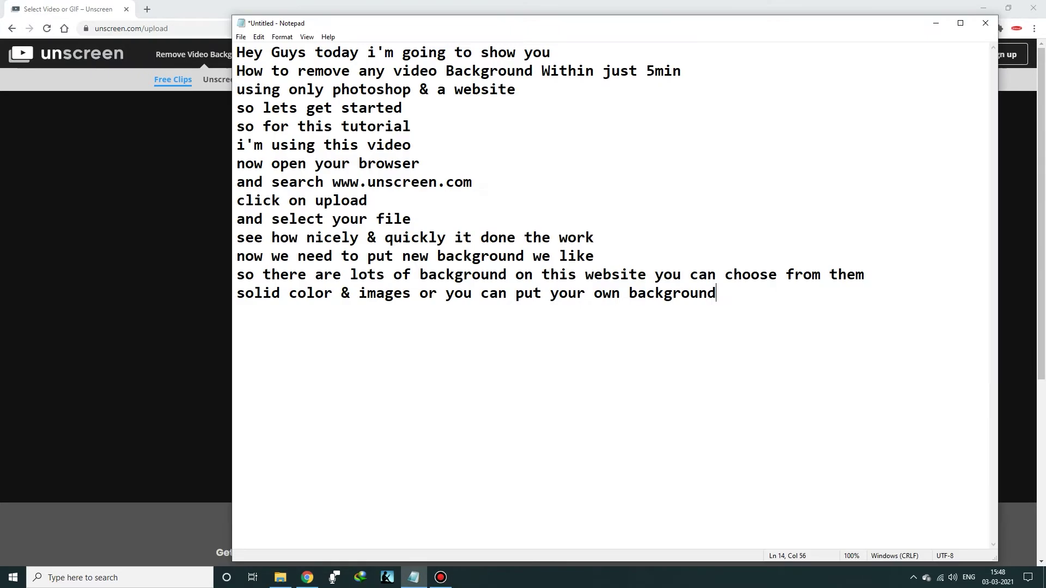
pyautogui.write('uploading')
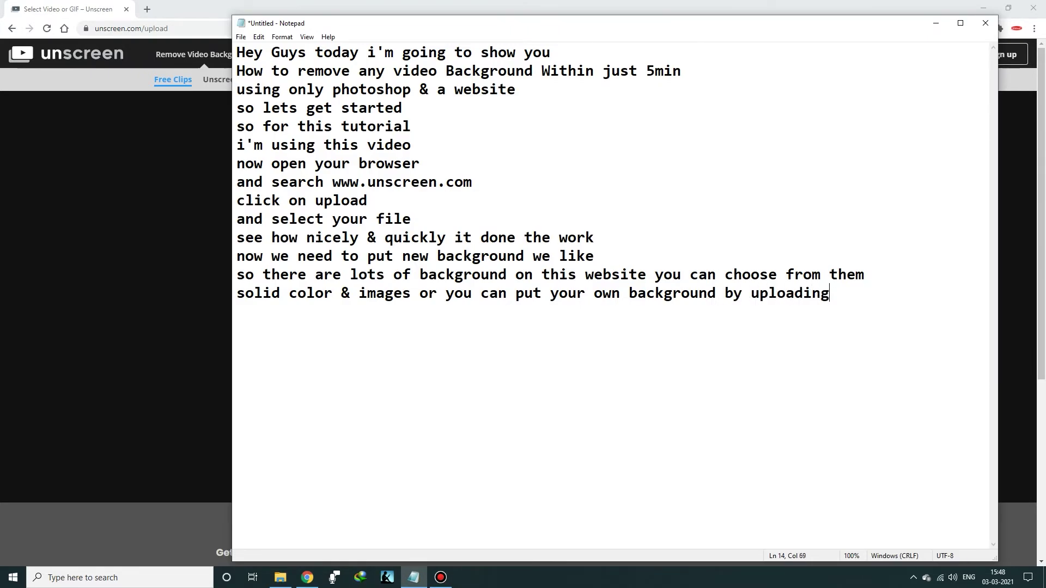
pyautogui.write(' your bg to this site')
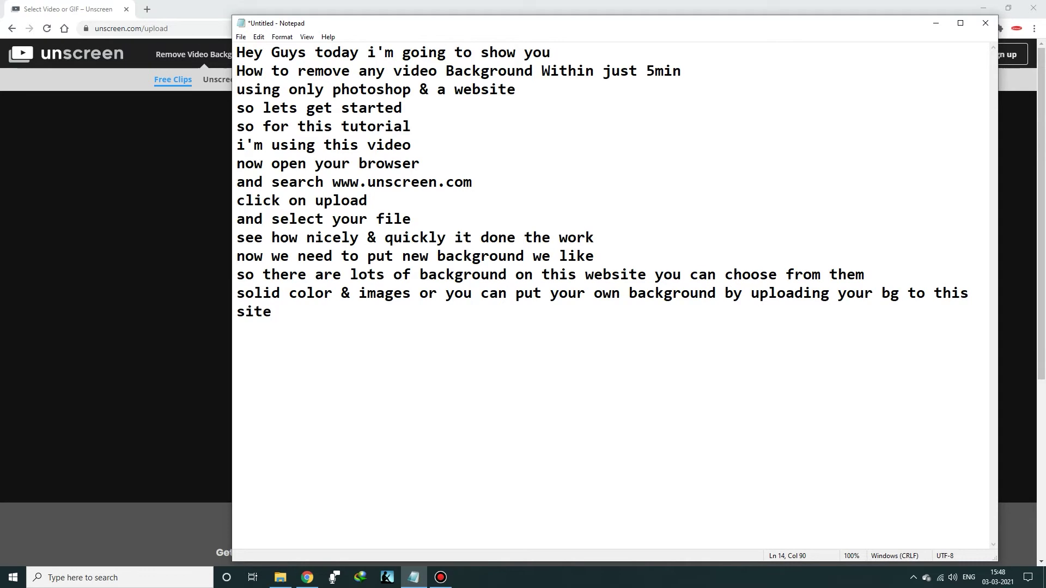
# Upload the Background image as her backdrop and add 'dont like this one' to the script
pyautogui.click(935, 22)
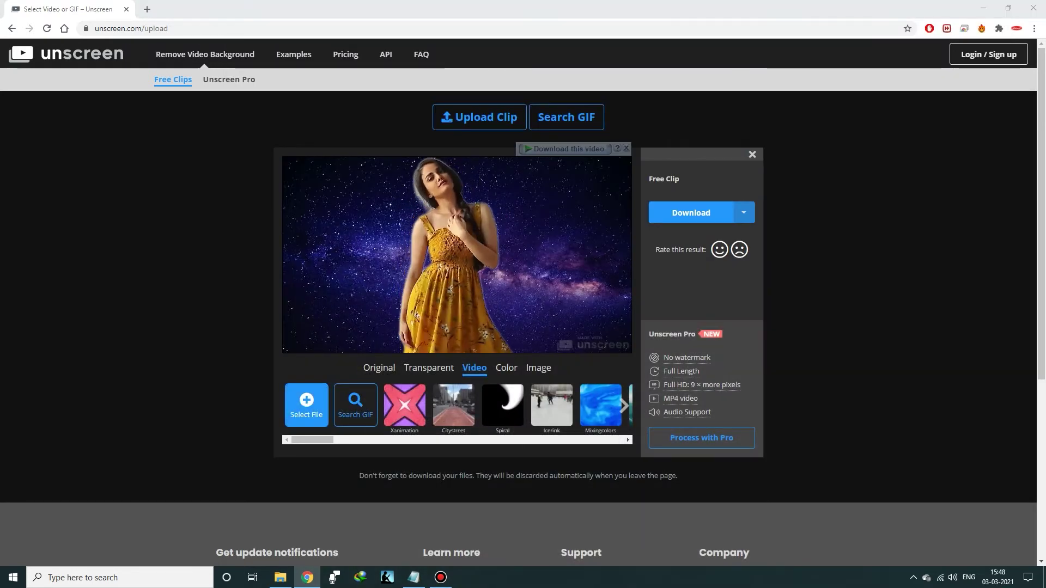
pyautogui.click(128, 82)
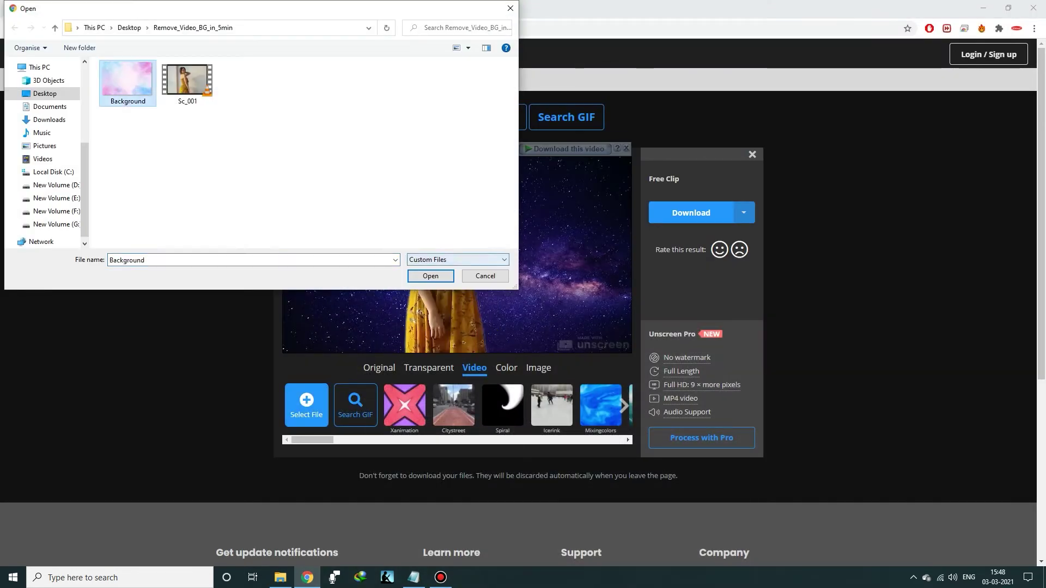
pyautogui.click(430, 276)
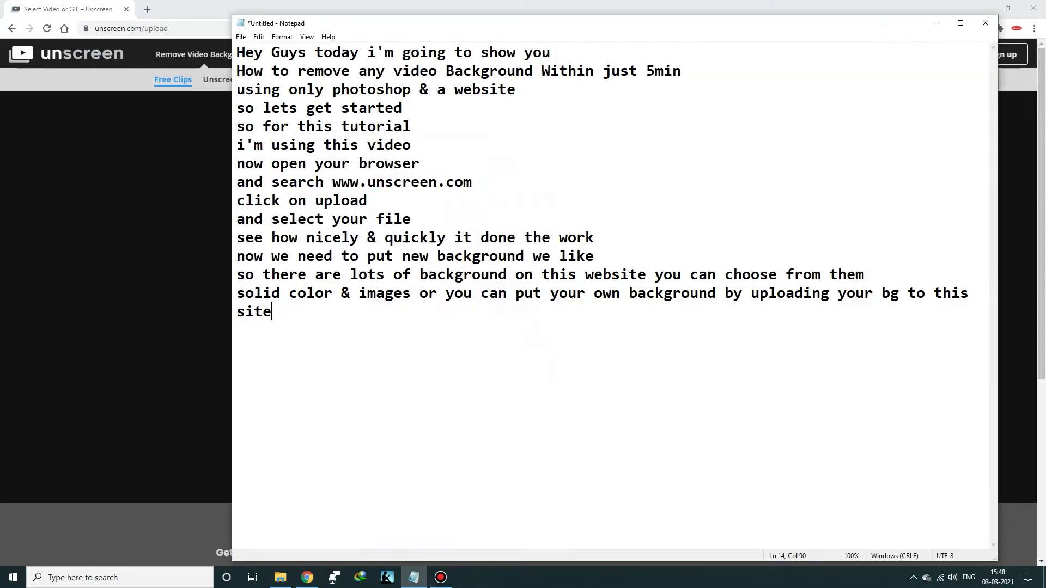
pyautogui.write('dont like this one')
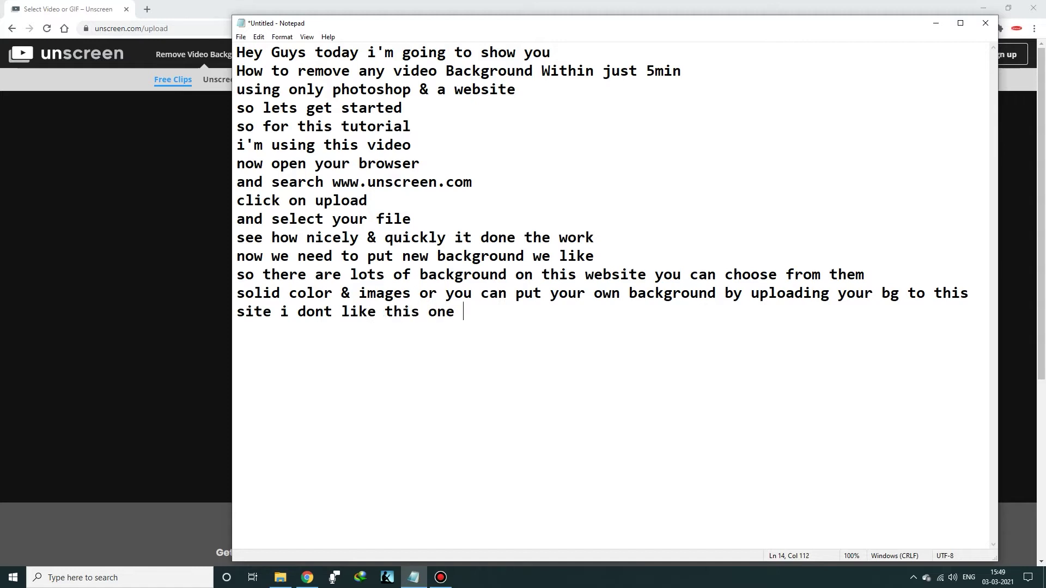
# Try the Citystreet, Spiral, Icerink and Fireblazing video backgrounds
pyautogui.hotkey('alt', 'Tab')
pyautogui.click(453, 405)
pyautogui.click(502, 405)
pyautogui.click(551, 405)
pyautogui.hscroll(3, 457, 406)
pyautogui.hscroll(3, 458, 406)
pyautogui.hscroll(3, 458, 406)
pyautogui.hscroll(2, 457, 406)
pyautogui.click(414, 405)
# Try Hypnosis and Cloudymountains, then settle on the Orangecolor swirl video background
pyautogui.click(463, 405)
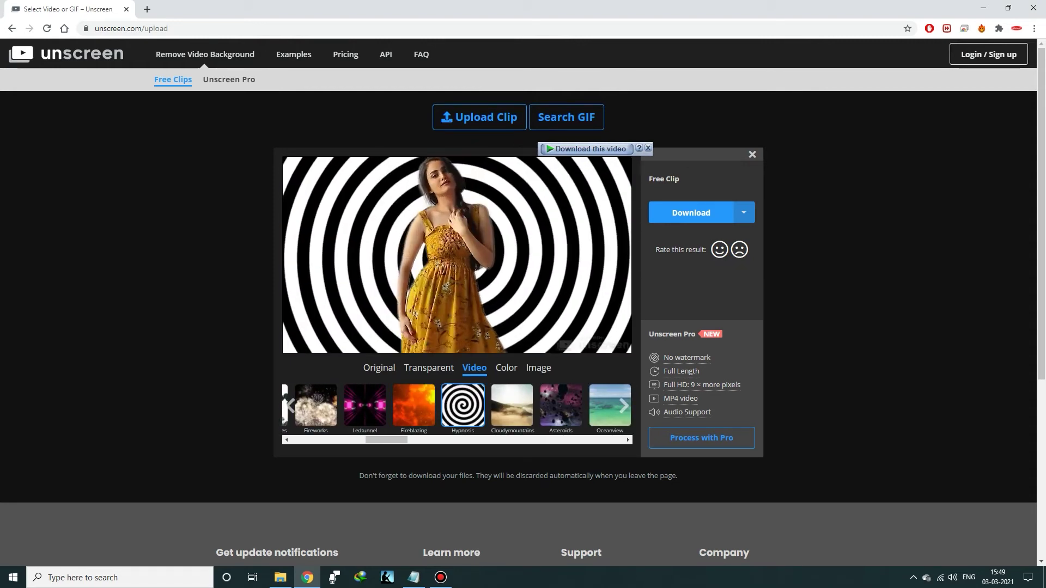
pyautogui.hscroll(2, 458, 406)
pyautogui.click(401, 405)
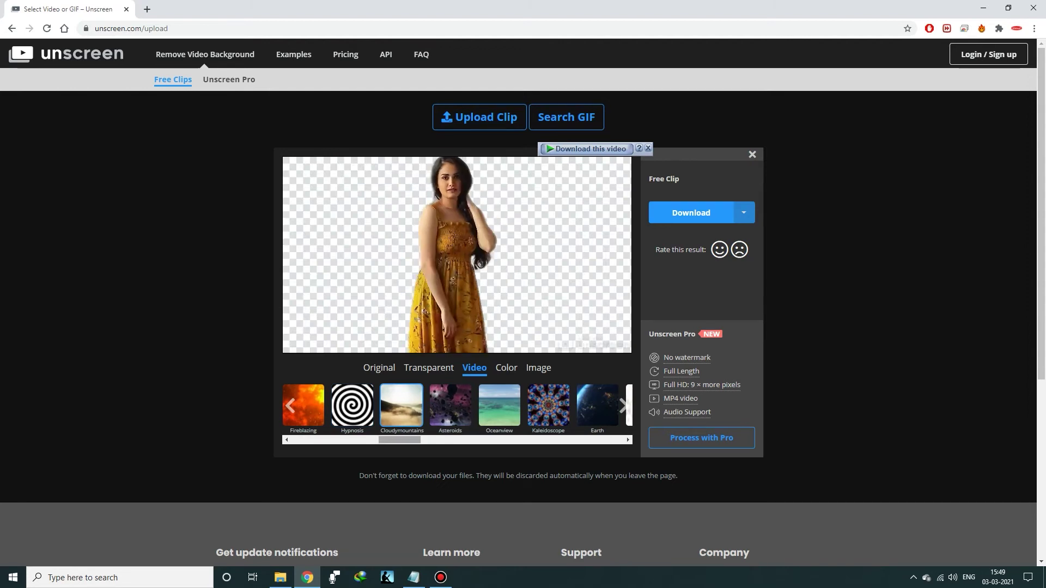
pyautogui.hscroll(2, 457, 406)
pyautogui.hscroll(2, 457, 406)
pyautogui.hscroll(2, 458, 406)
pyautogui.click(451, 405)
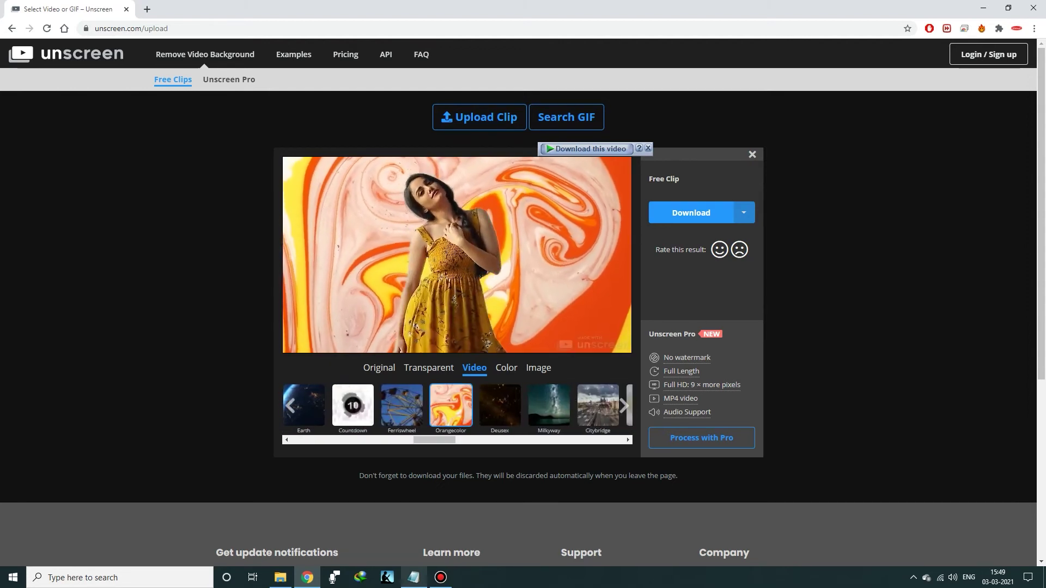
# Add script lines 'yes i like this one', 'now we need to download our file' and the .gif format note
pyautogui.click(413, 577)
pyautogui.press('Return')
pyautogui.write('yes i like ')
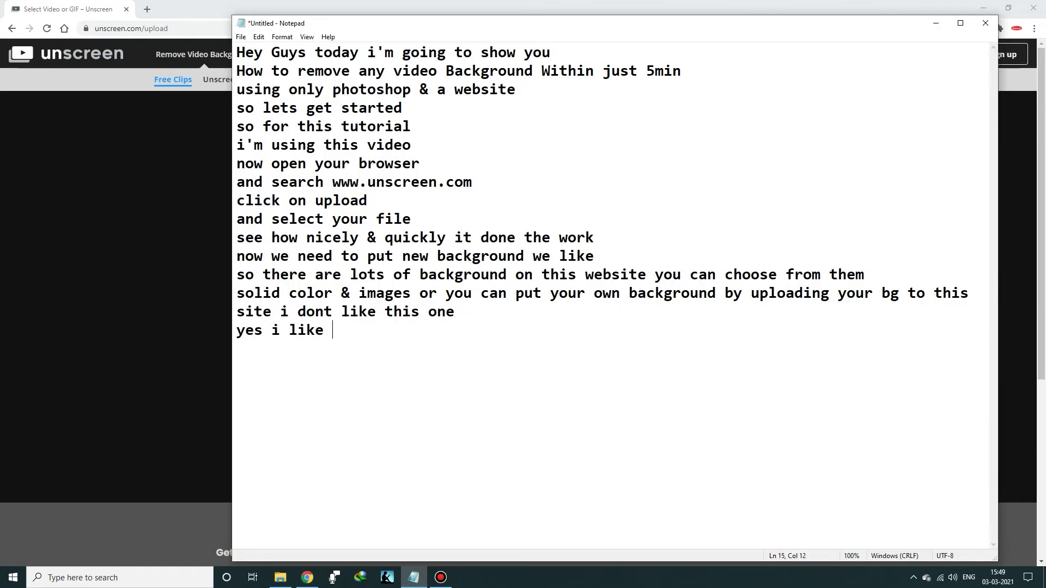
pyautogui.write('this one')
pyautogui.press('Return')
pyautogui.write('now we need to download our')
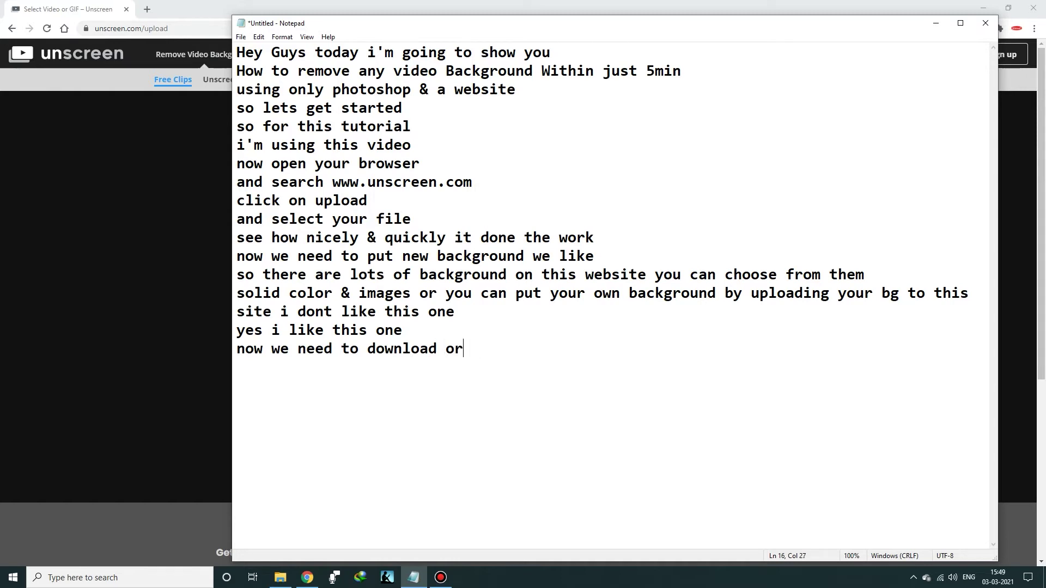
pyautogui.write(' file')
pyautogui.press('Return')
pyautogui.write('and an d')
pyautogui.write('mind b')
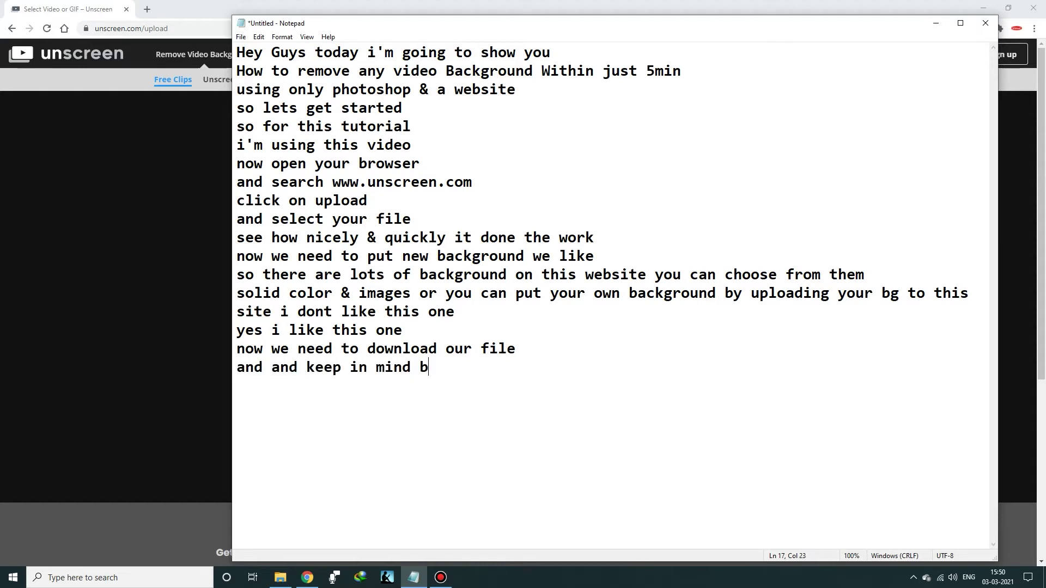
pyautogui.press('BackSpace')
pyautogui.write('before download the file make sure its in .')
pyautogui.write('gif format')
pyautogui.write('cause you ')
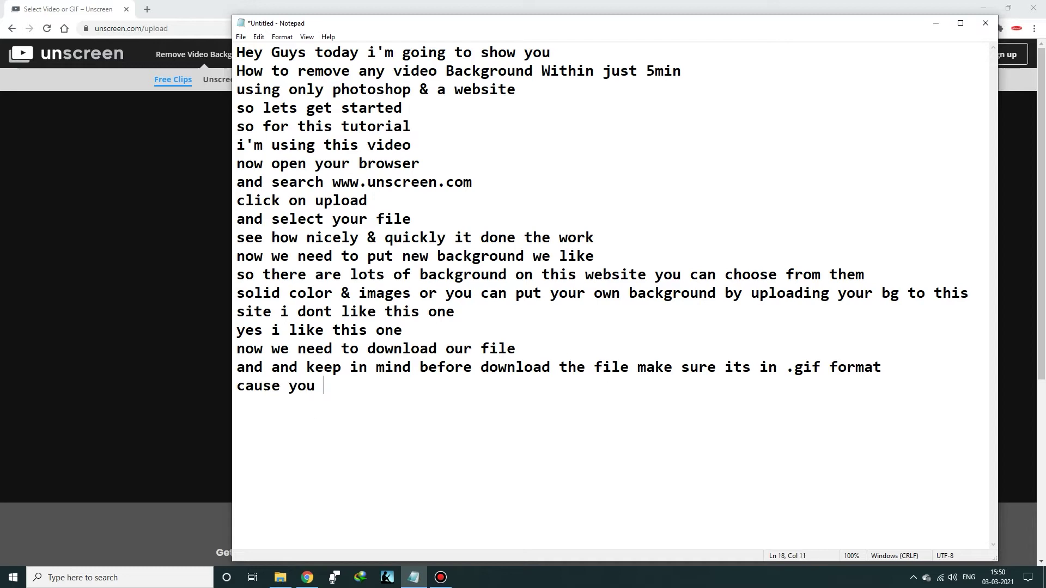
pyautogui.write('cant download direct video file with free ')
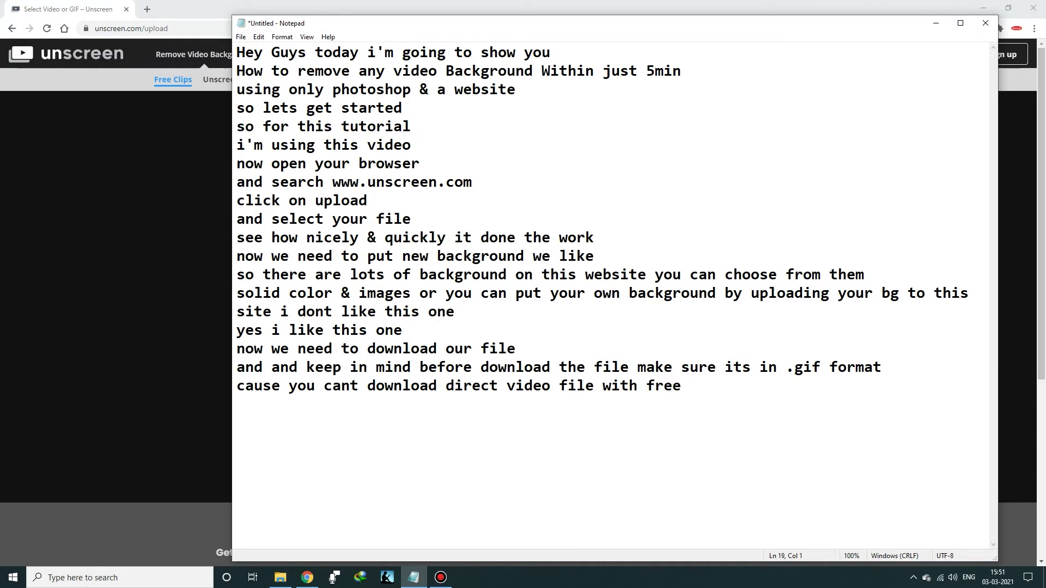
pyautogui.write('you have to pay for that option aviliable')
# Add script lines 'with a pro acount but we dont need that' and 'just download .gif file'
pyautogui.click(936, 23)
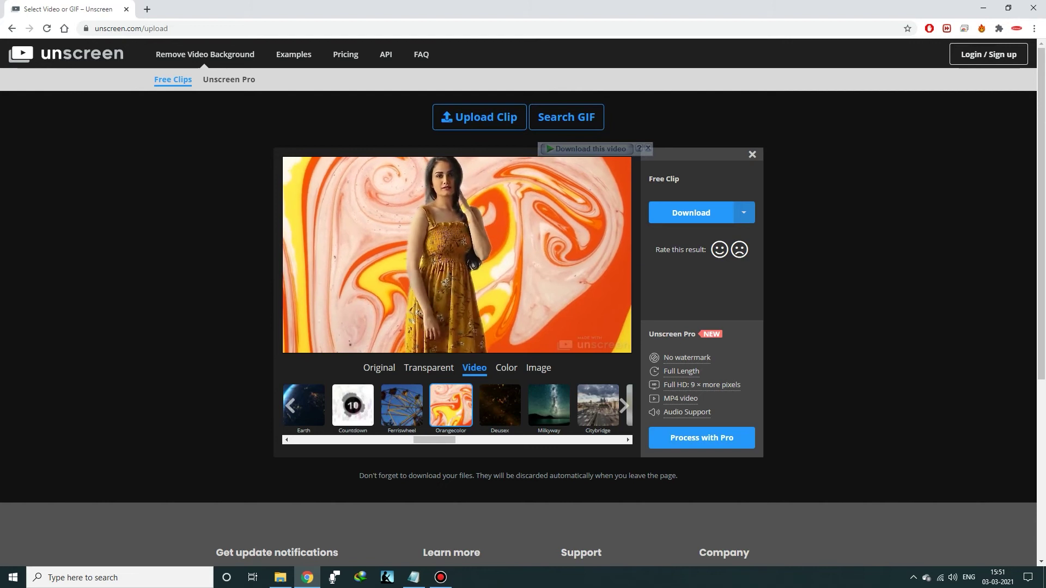
pyautogui.hotkey('alt', 'Tab')
pyautogui.press('Return')
pyautogui.write('with a pro acount ')
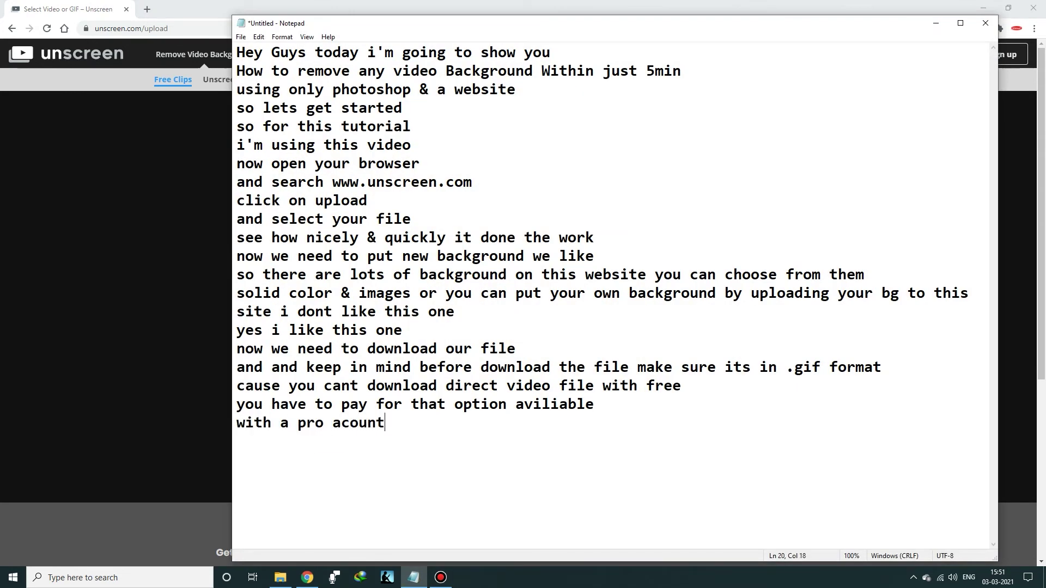
pyautogui.write('but we dont need that')
pyautogui.press('Return')
pyautogui.write('just do')
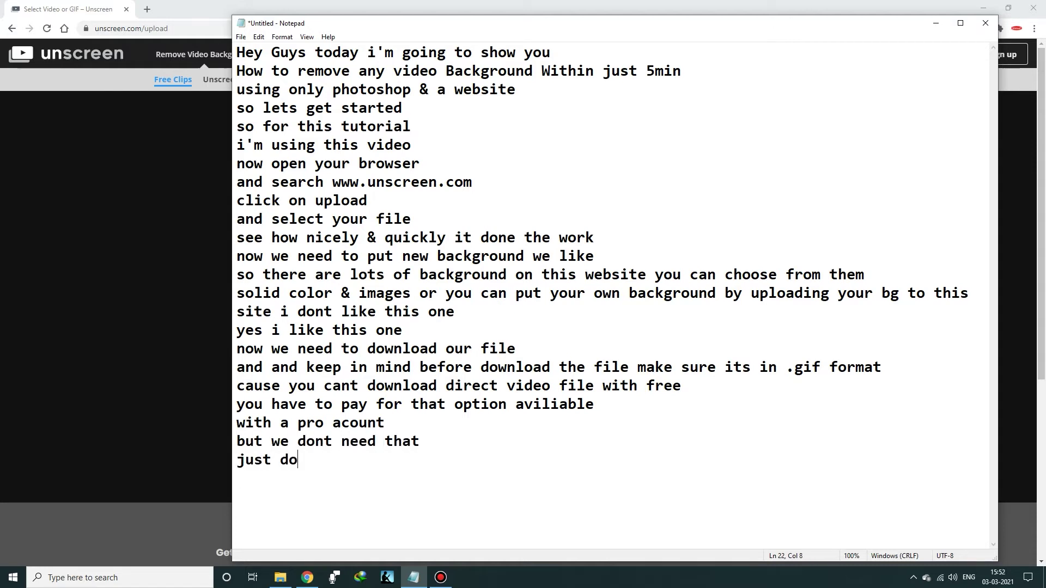
pyautogui.write('wnload .gif file')
# Download the orange-swirl composite as GIF and reveal it in its folder
pyautogui.click(936, 23)
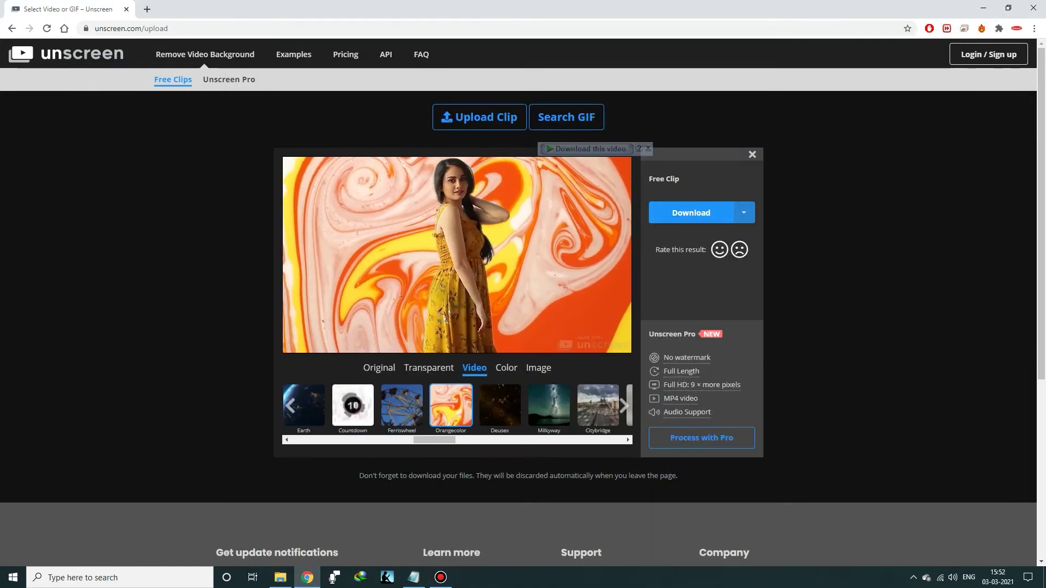
pyautogui.click(744, 213)
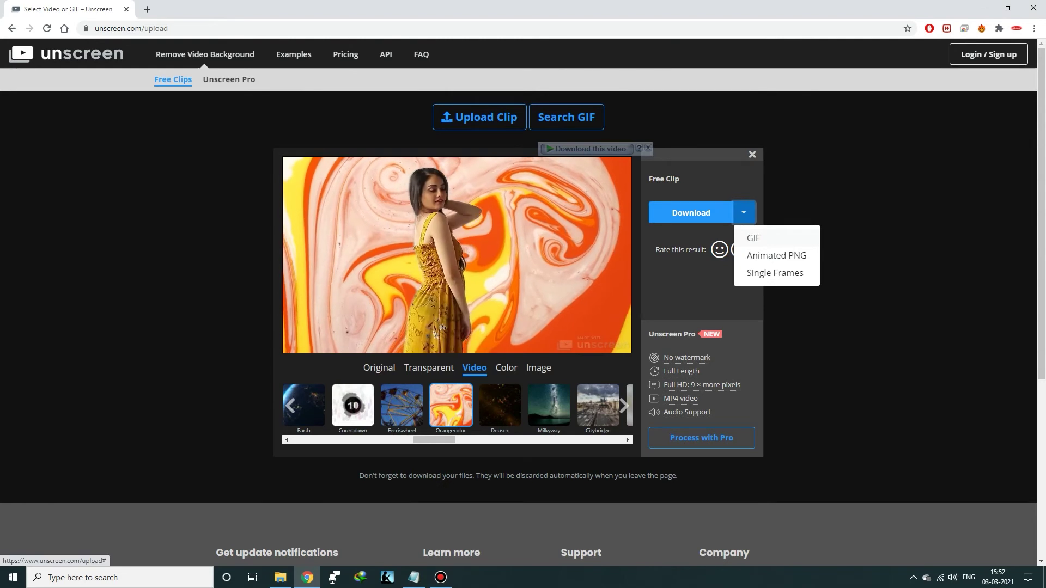
pyautogui.click(760, 238)
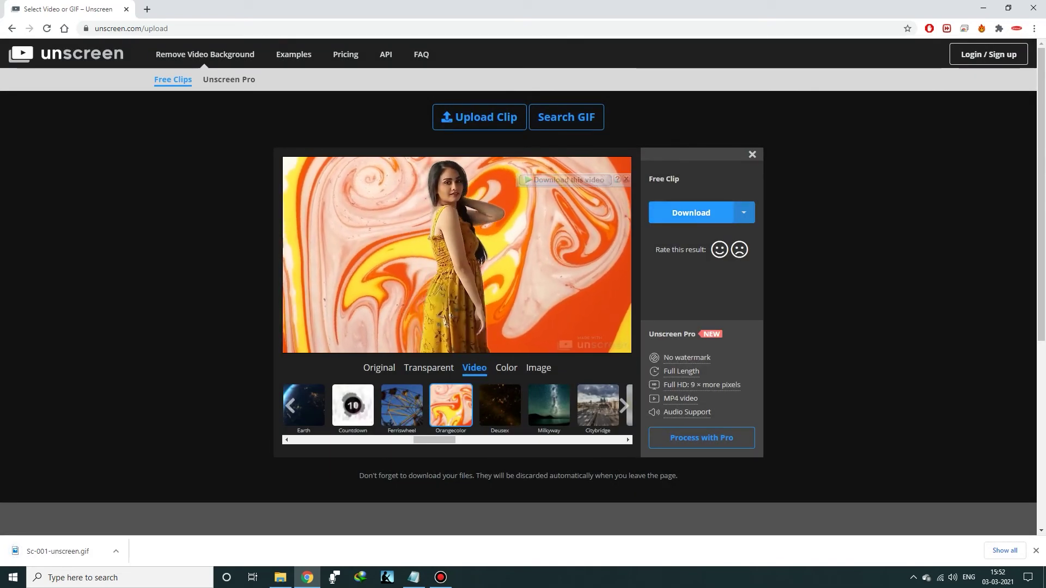
pyautogui.click(116, 551)
# Show the downloaded GIF in its folder and add 'open the gif file on photoshop' to the script
pyautogui.click(137, 514)
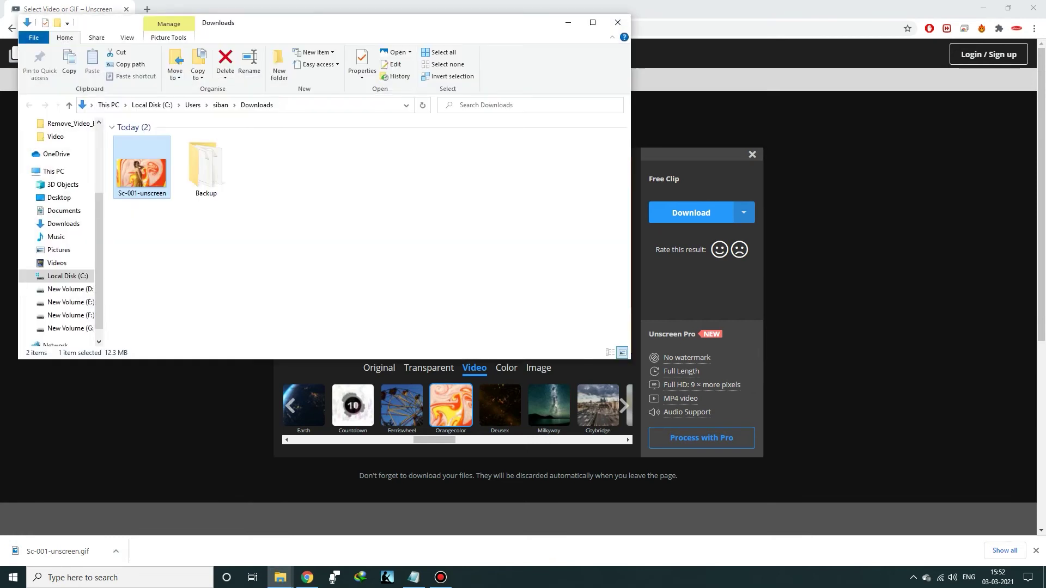
pyautogui.click(413, 577)
pyautogui.write('op')
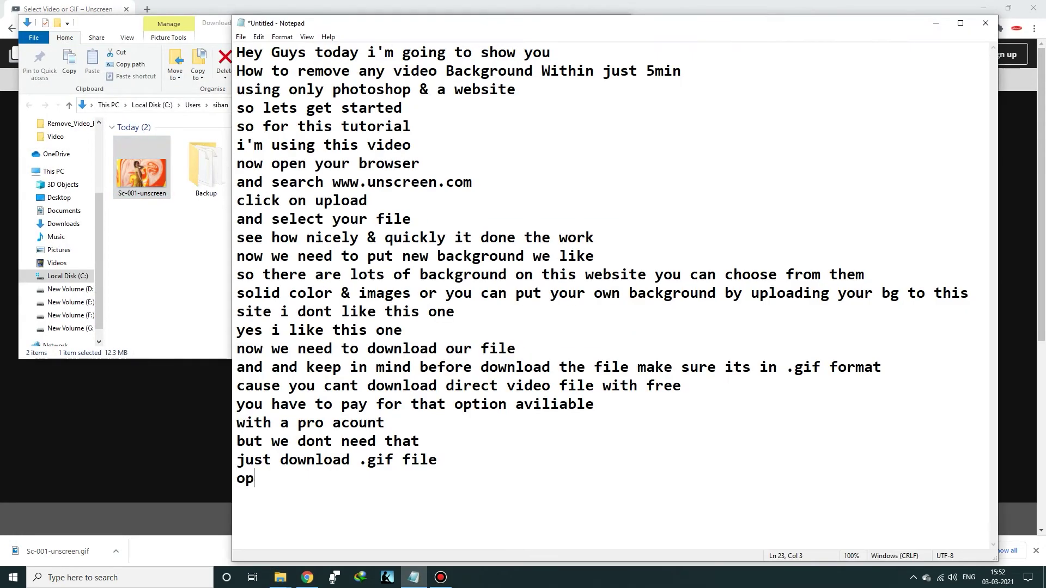
pyautogui.write('en the gif file on photoshop')
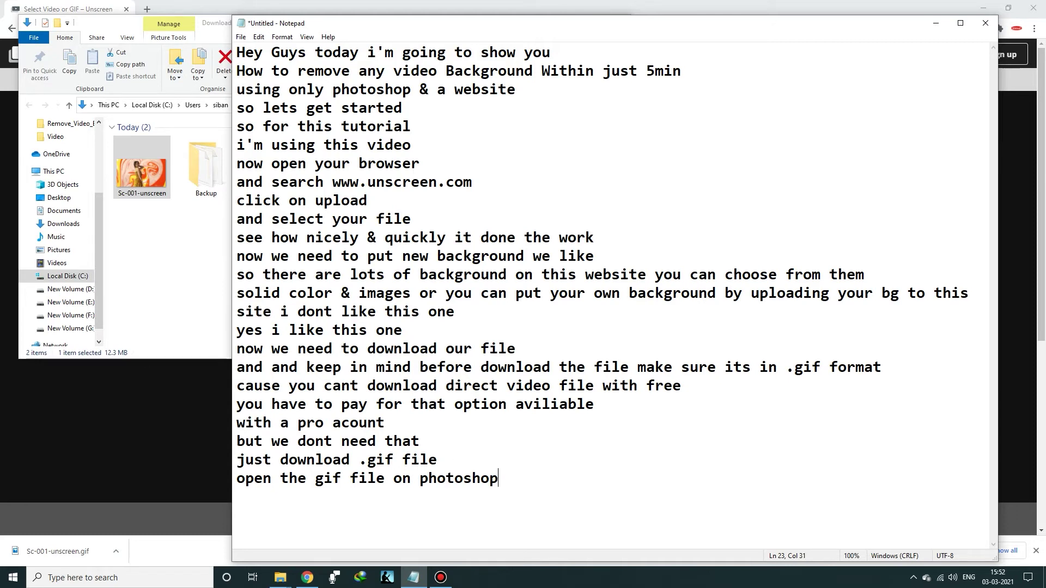
# Open Sc-001-unscreen.gif in Adobe Photoshop 2021
pyautogui.hotkey('alt', 'Tab')
pyautogui.rightClick(159, 175)
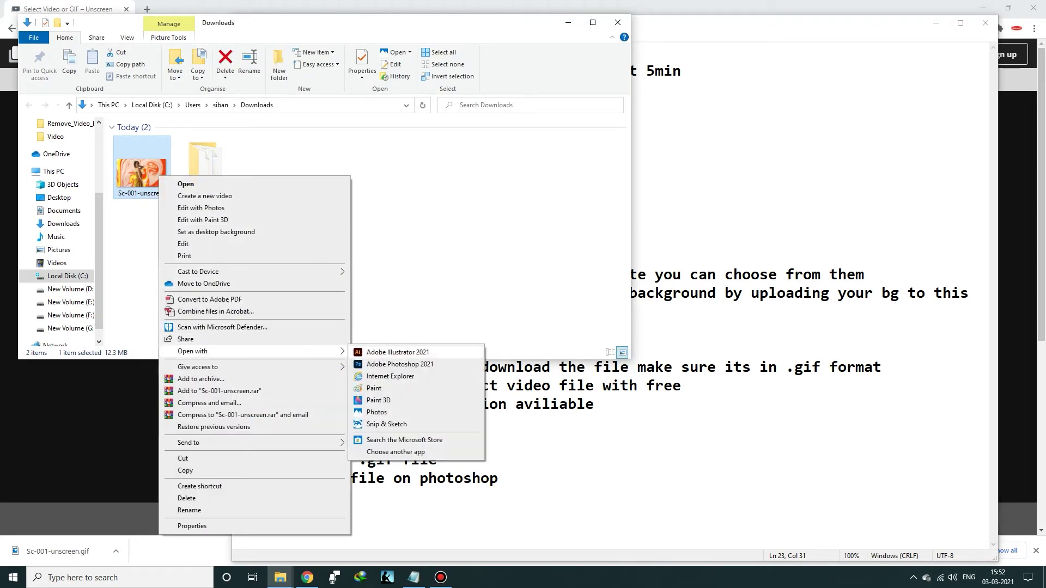
pyautogui.click(400, 364)
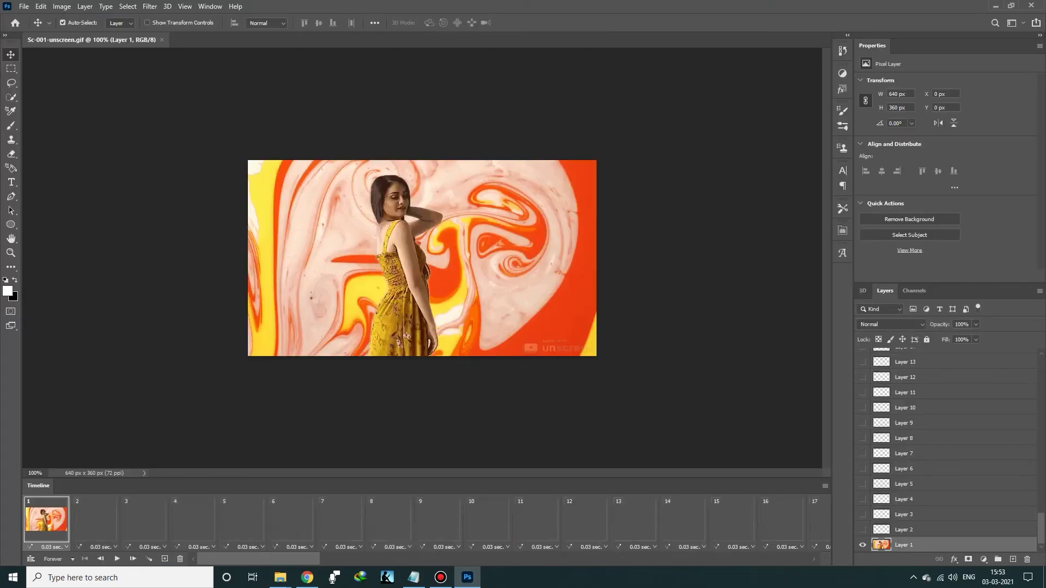
# Play and then stop the animation preview on the timeline
pyautogui.click(117, 559)
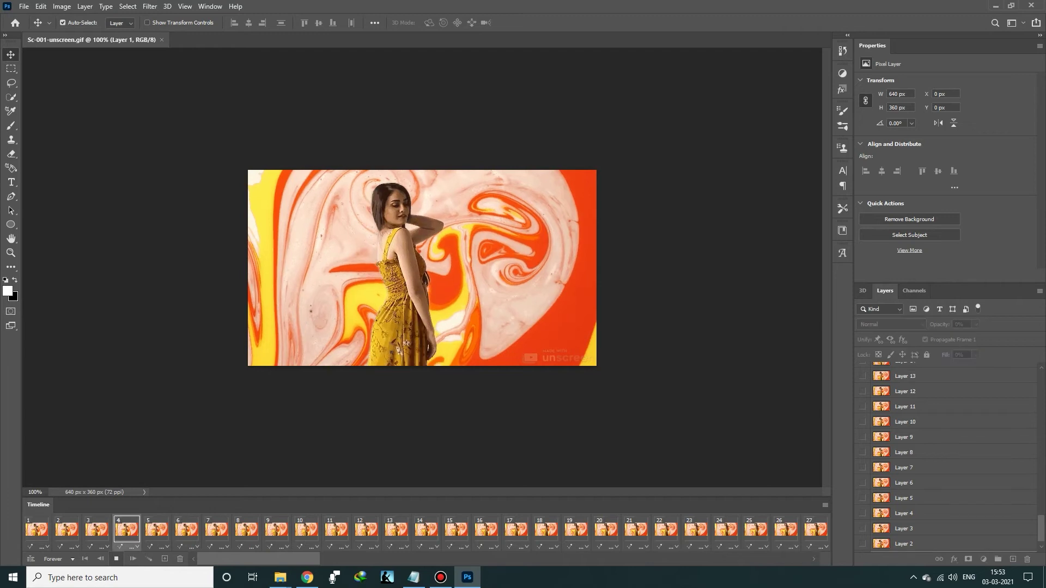
pyautogui.click(117, 559)
pyautogui.click(413, 577)
# Note 'go to File > Export > Render video' in the tutorial script and open Render Video
pyautogui.write('on photoshopgo to file setting')
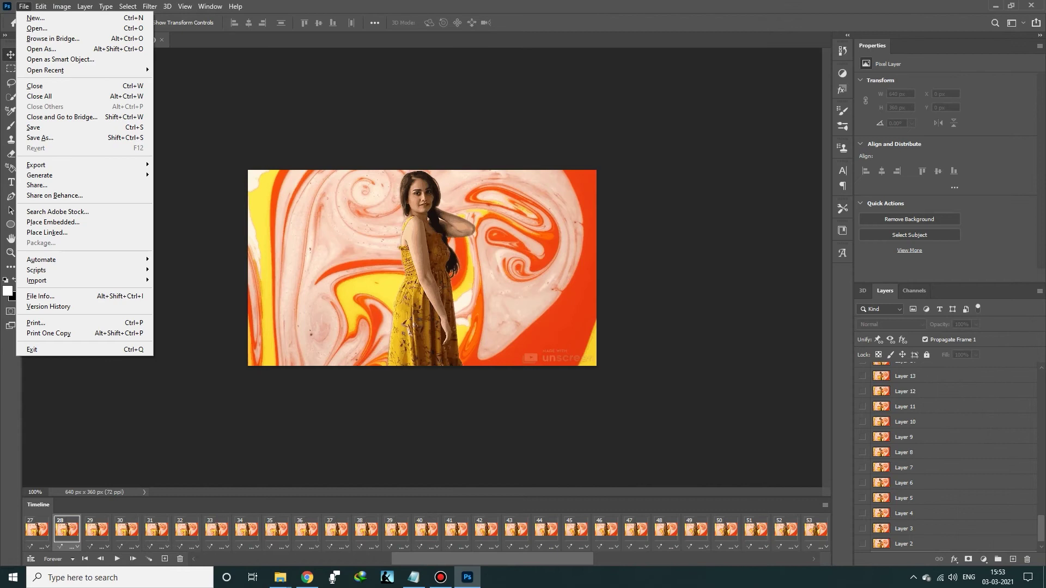
pyautogui.write('nd then go to ex')
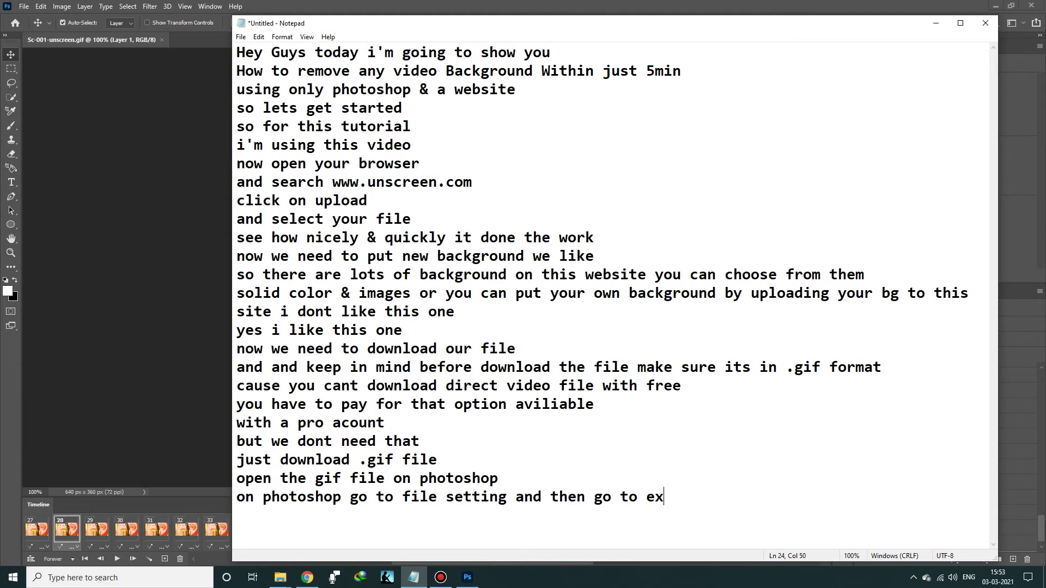
pyautogui.write('oe')
pyautogui.press('BackSpace')
pyautogui.write('rt>')
pyautogui.write('Render video Tav')
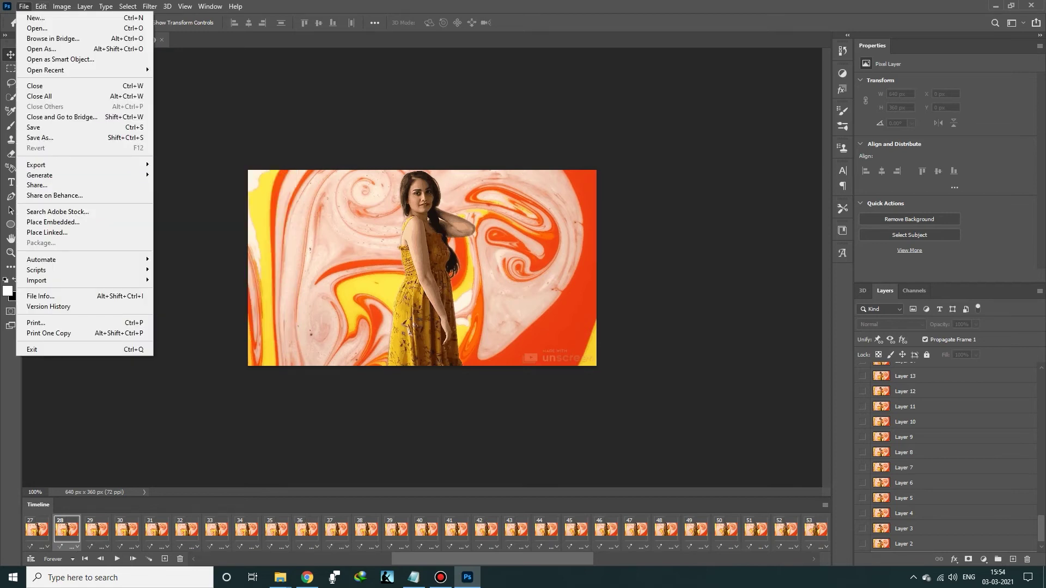
pyautogui.click(183, 323)
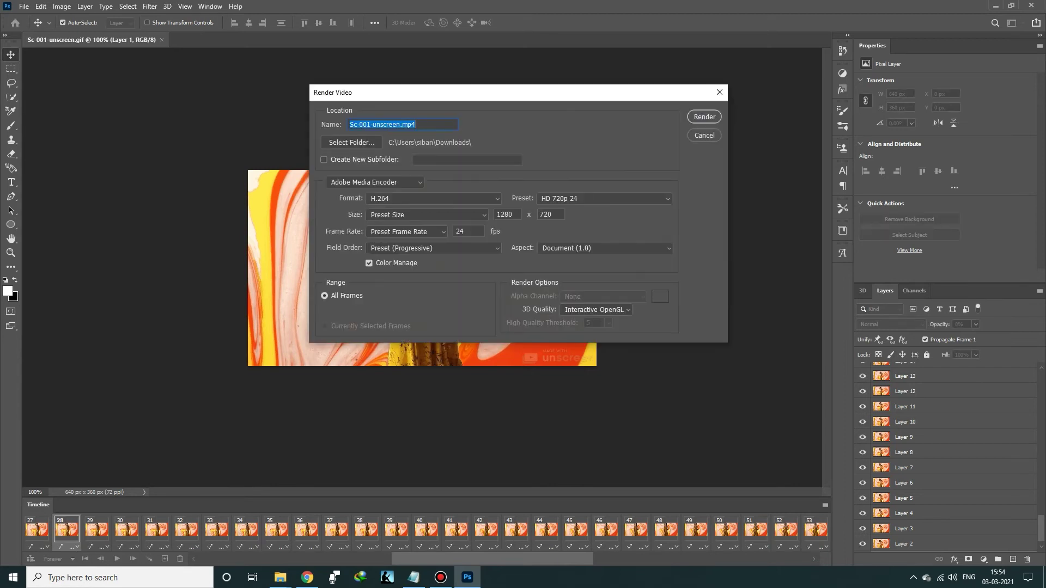
# Add a script line: on the render video tab, set file path, name, format and quality
pyautogui.click(413, 577)
pyautogui.press('Return')
pyautogui.write('On render video tab give the file')
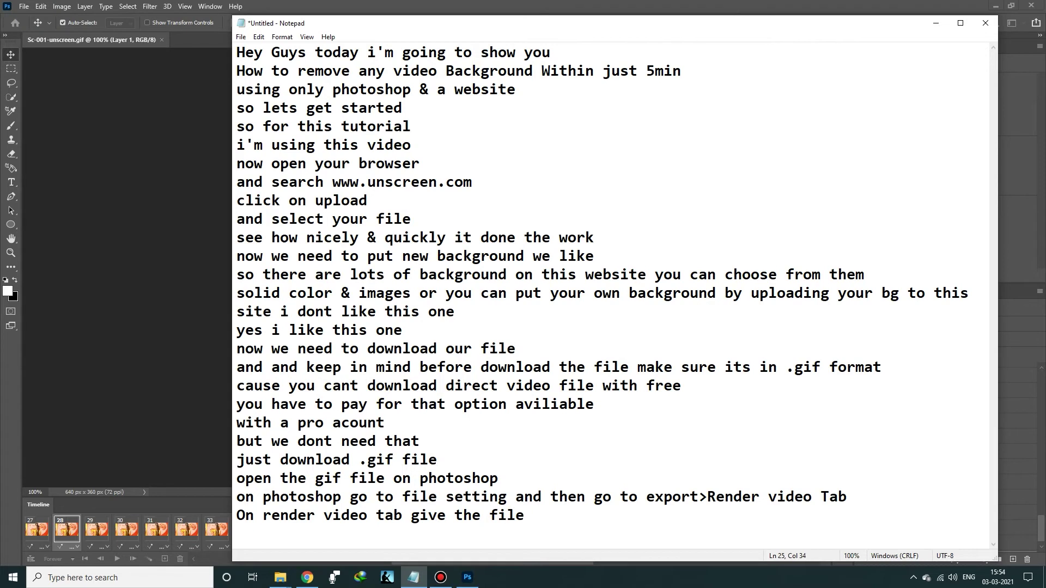
pyautogui.write('ath ')
pyautogui.write('name ')
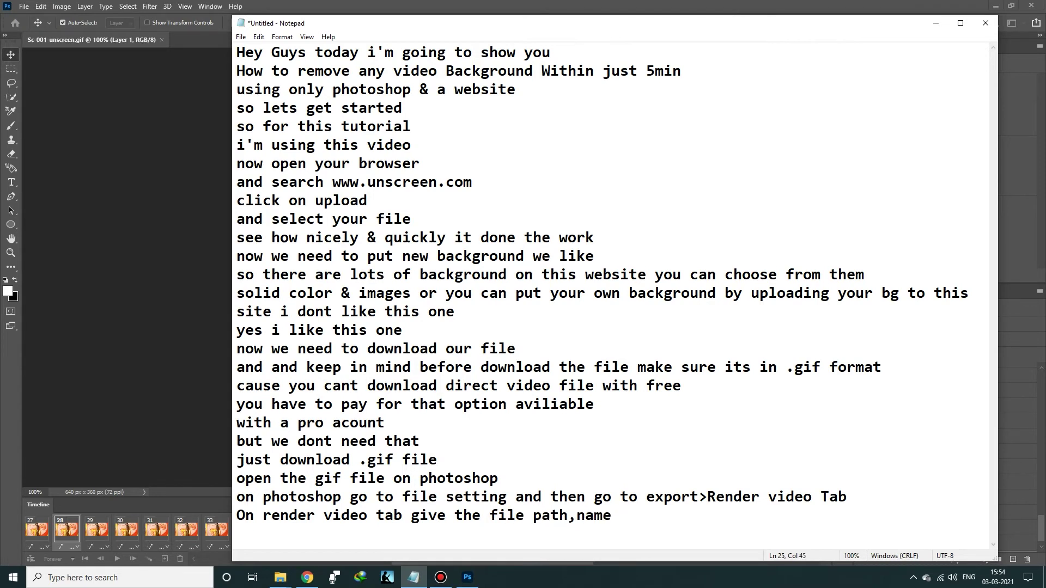
pyautogui.write('& ')
pyautogui.write('hic ch format ')
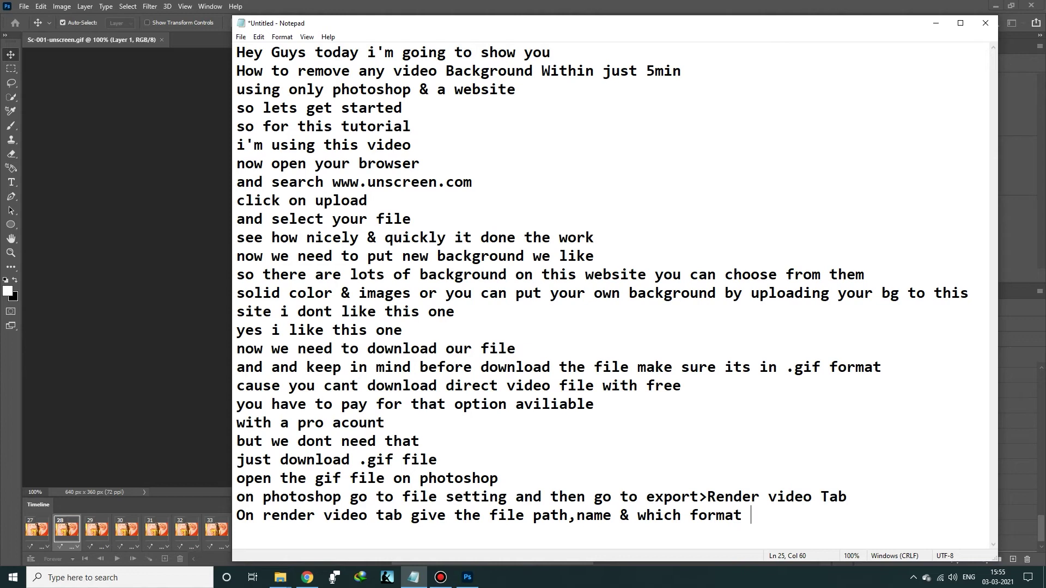
pyautogui.write('n quality you want to render')
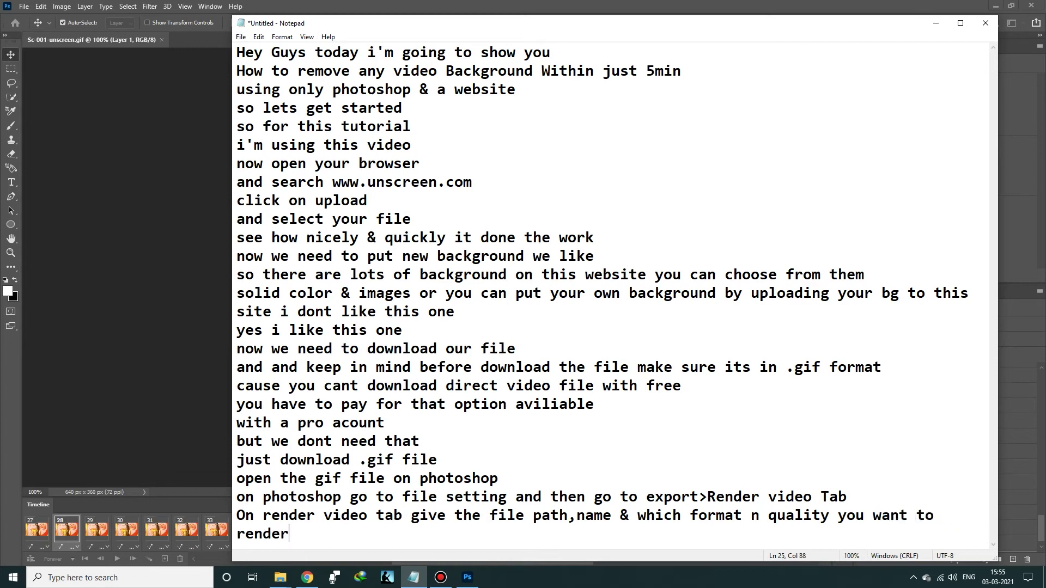
pyautogui.press('Return')
# Set the render to Remove_BG_Test in Desktop's Remove_Video_BG_in_5min folder, H.264, HD 720p 24
pyautogui.hotkey('alt', 'Tab')
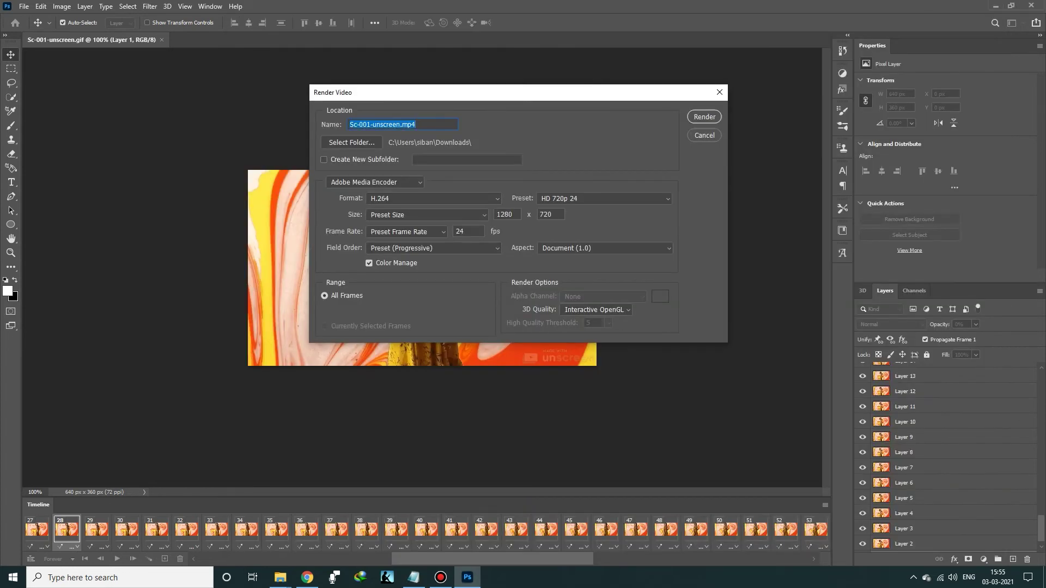
pyautogui.write('Re')
pyautogui.click(351, 142)
pyautogui.scroll(3, 354, 245)
pyautogui.click(354, 185)
pyautogui.click(437, 197)
pyautogui.click(734, 377)
pyautogui.click(433, 198)
pyautogui.click(379, 218)
pyautogui.click(603, 198)
pyautogui.click(600, 292)
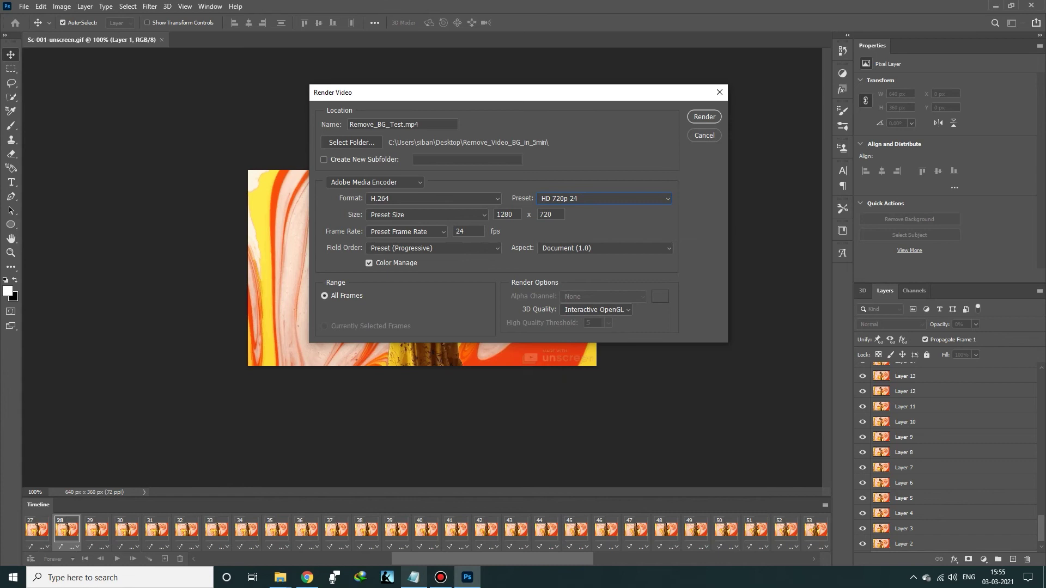
# Add script lines 'after giving path name & format, quality' and 'Hit render buttom'
pyautogui.hotkey('alt', 'Tab')
pyautogui.write('after ')
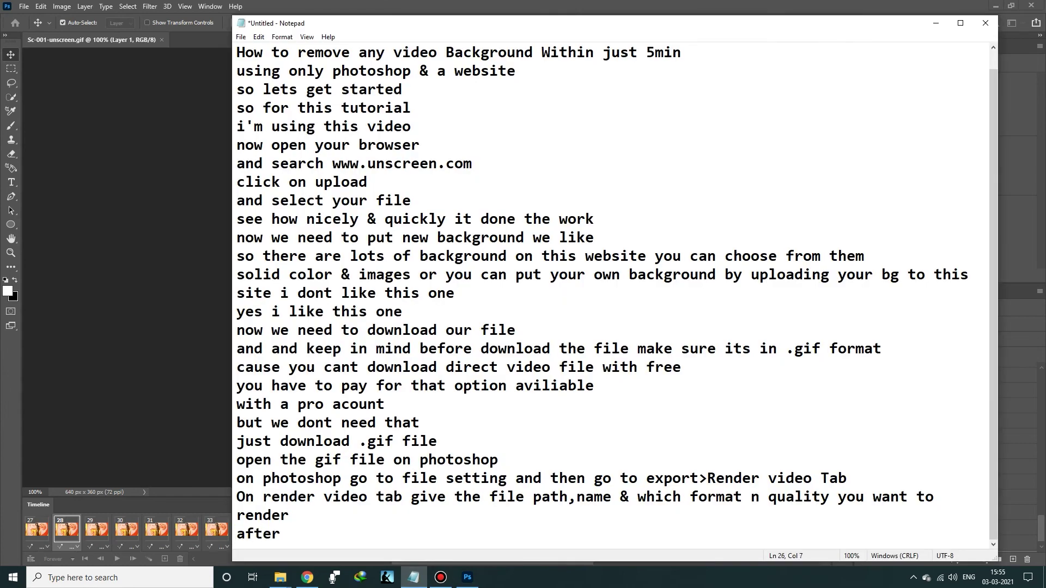
pyautogui.write('gi')
pyautogui.write('ving')
pyautogui.press('BackSpace')
pyautogui.write('path ')
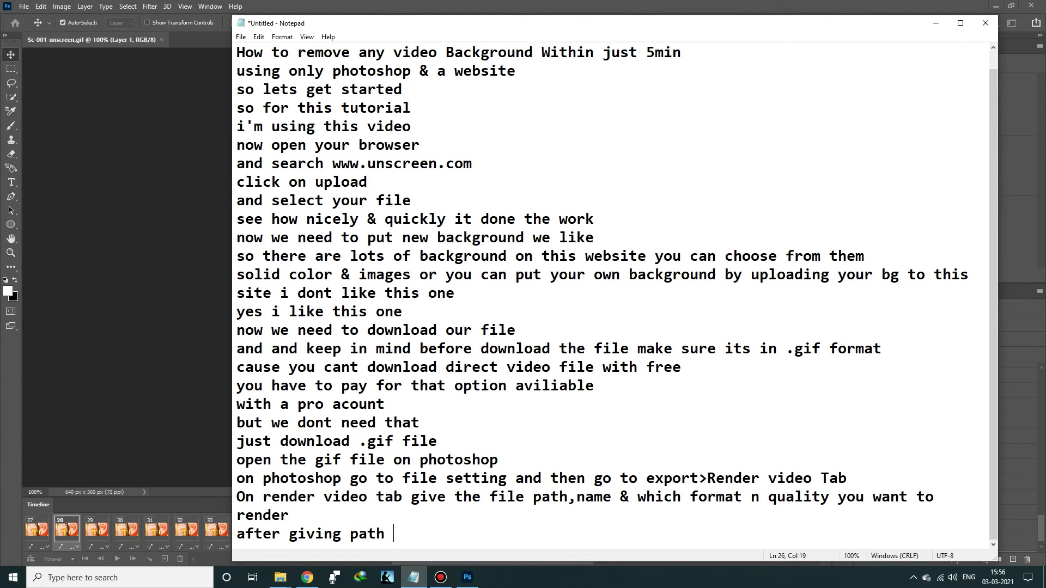
pyautogui.write('name & ')
pyautogui.write('format ')
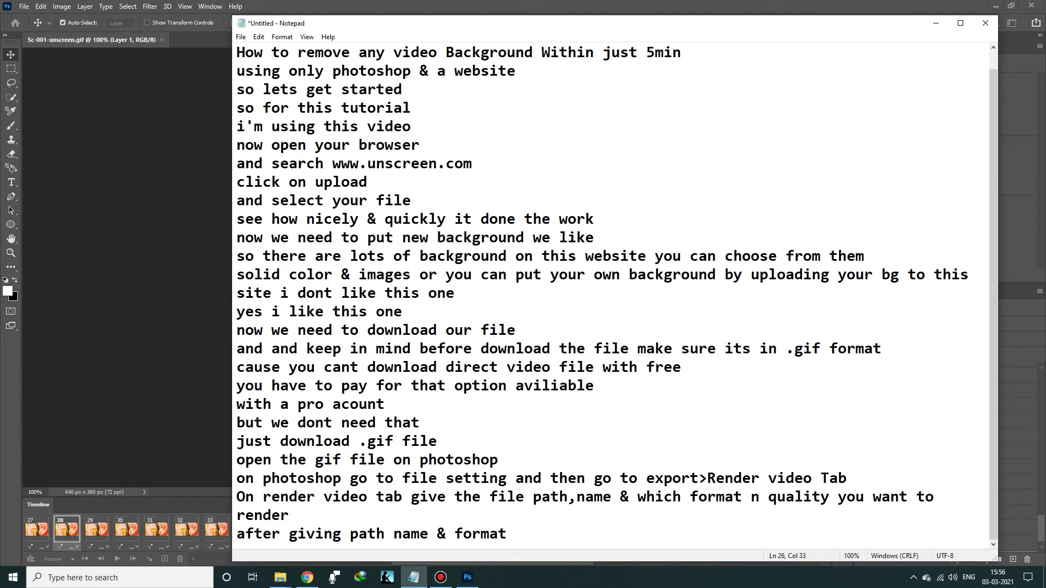
pyautogui.write(',quali')
pyautogui.write('ty')
pyautogui.press('Return')
pyautogui.write('Hit render ')
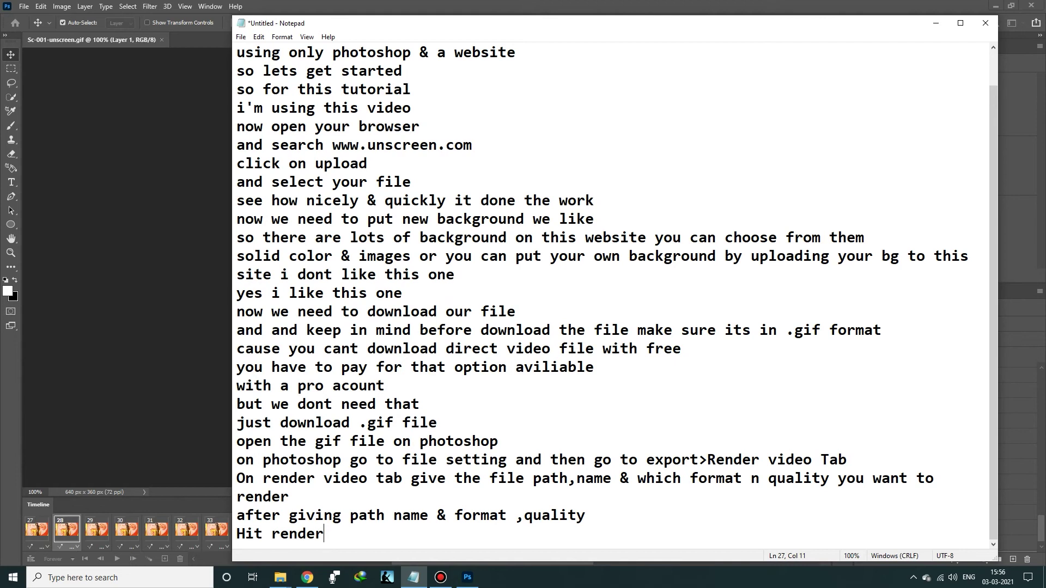
pyautogui.write('buttom')
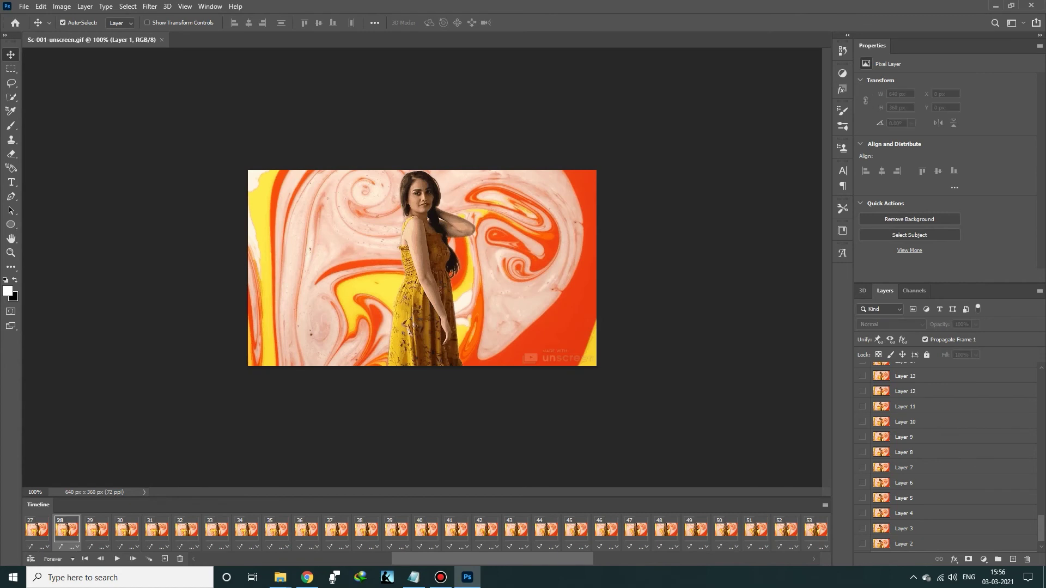
# Add 'it take few second & your work is done' to the tutorial script
pyautogui.hotkey('alt', 'Tab')
pyautogui.press('Return')
pyautogui.write('t take few second ')
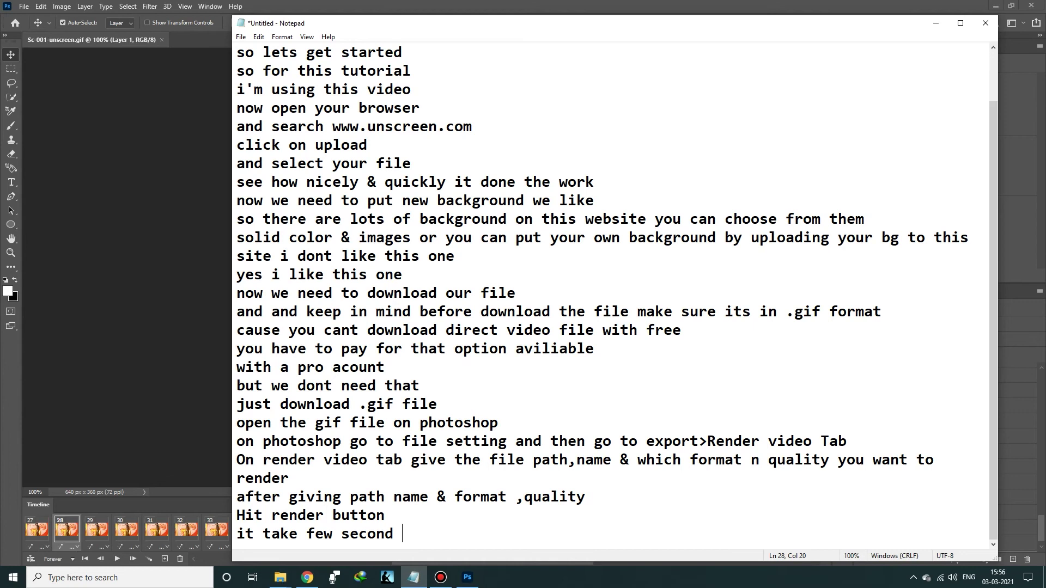
pyautogui.write('& your work is done')
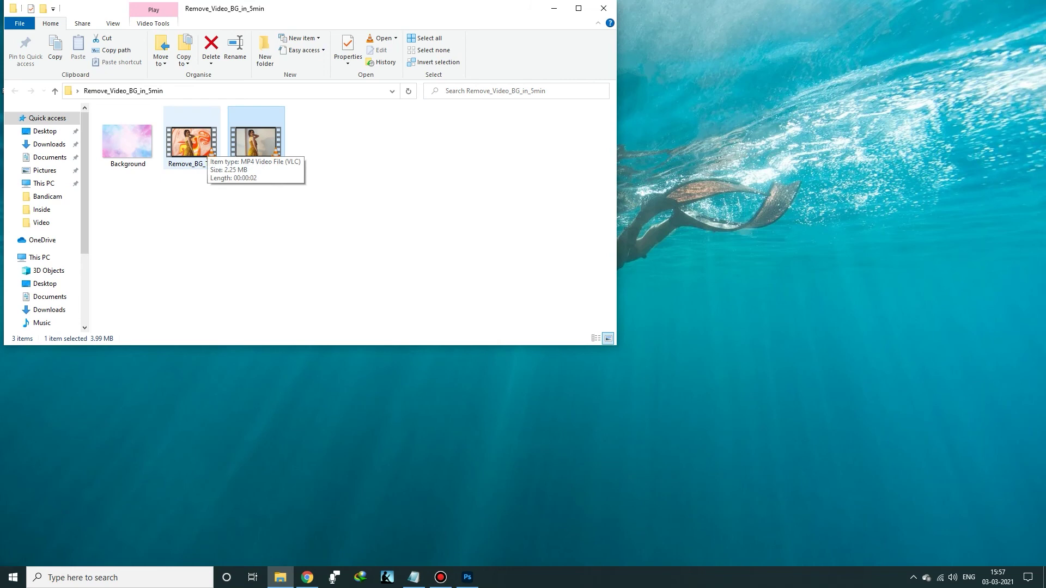
# Open Remove_BG_Test.mp4 in VLC and play it full screen
pyautogui.click(205, 150)
pyautogui.press('Return')
pyautogui.press('f')
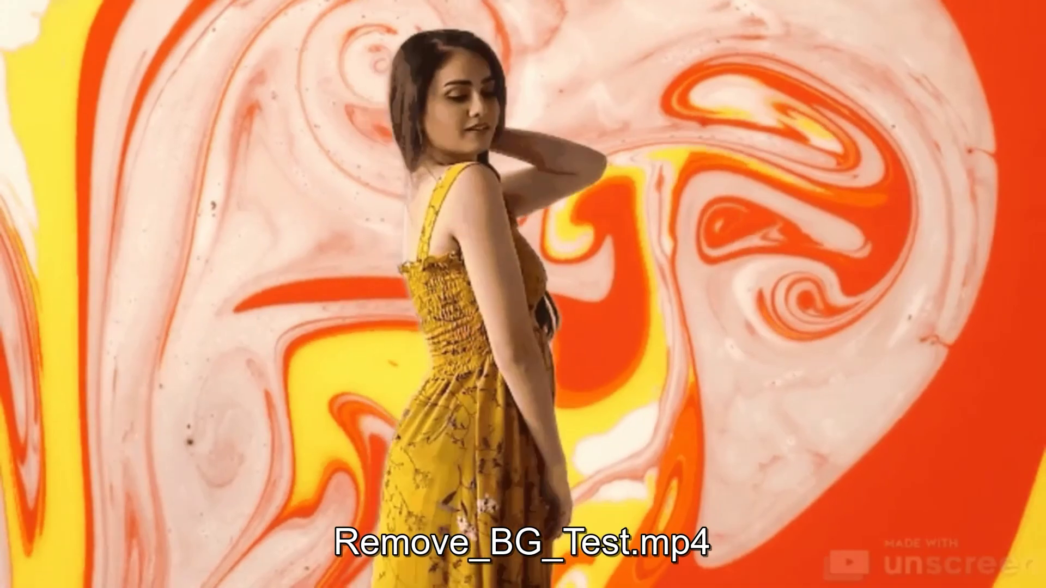
# Add a script line about how easily and nicely the background was removed
pyautogui.hotkey('alt', 'Tab')
pyautogui.press('Return')
pyautogui.write('see')
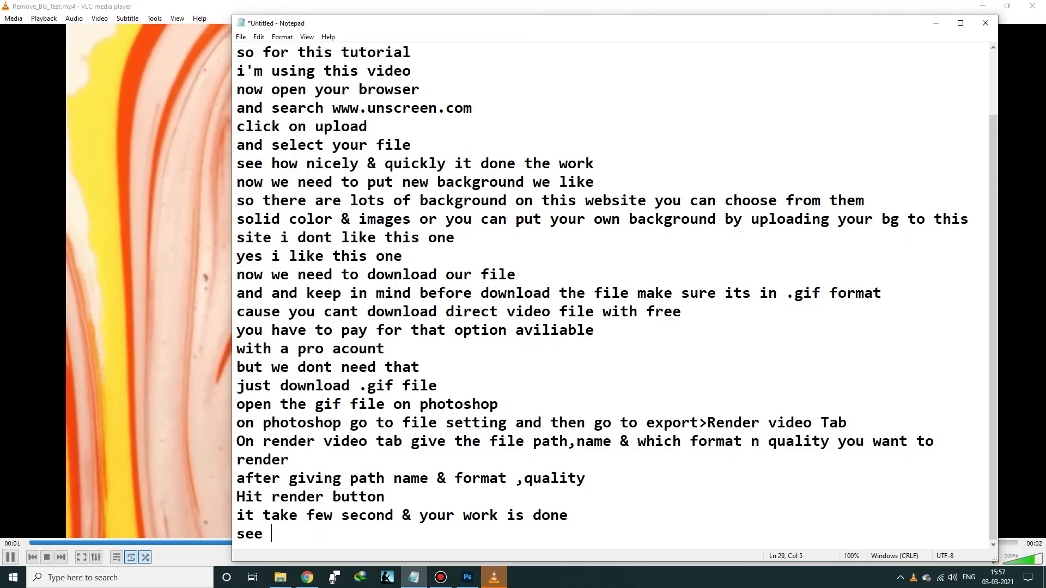
pyautogui.write(' how easly i')
pyautogui.press('BackSpace')
pyautogui.write('& nicely it remove the background')
pyautogui.press('Return')
pyautogui.write('SO FOR TOA')
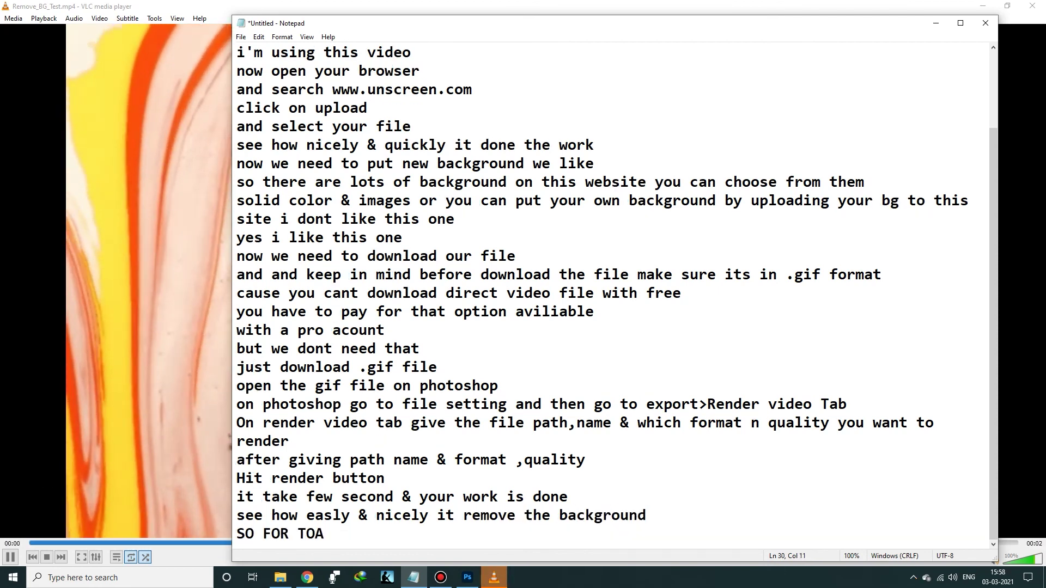
# Add 'TODAY THATS IT' and a line asking viewers to hit the subscribe button
pyautogui.press('BackSpace')
pyautogui.write('DAY')
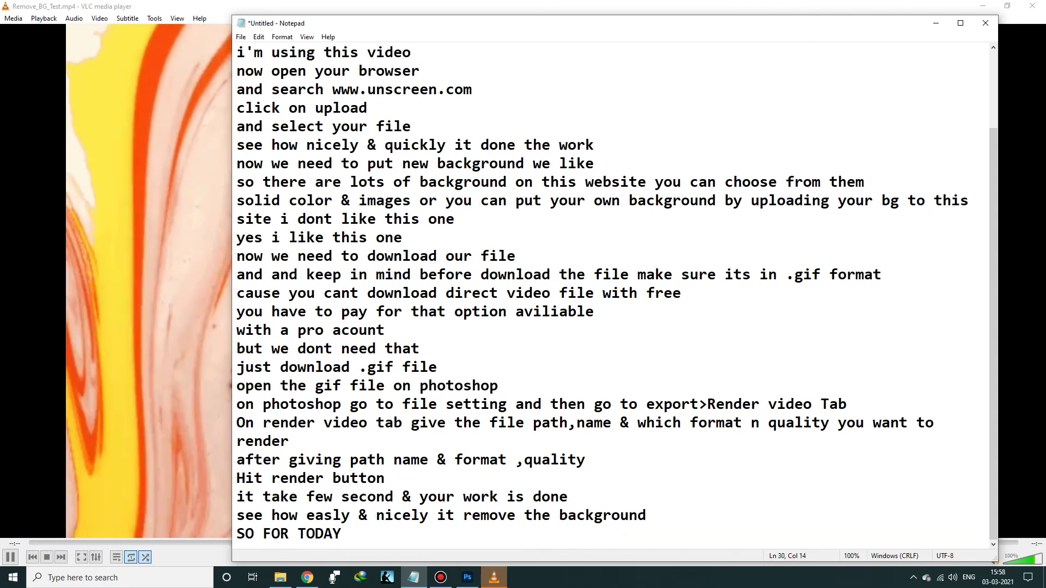
pyautogui.write(' THATS IT')
pyautogui.press('Return')
pyautogui.write('IF YOU LIKE MY VIDEO PLEASE HIT')
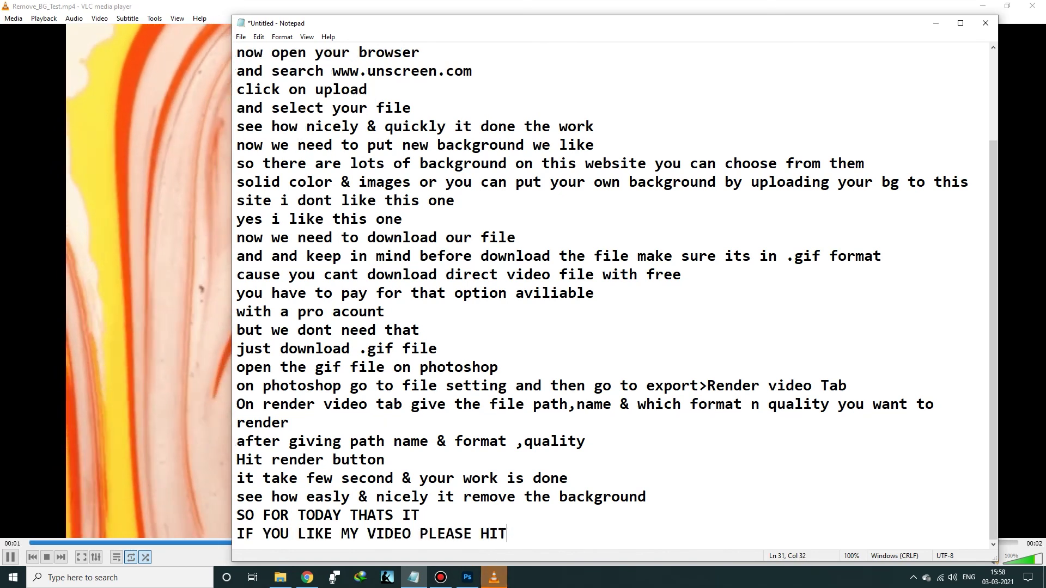
pyautogui.write(' A')
pyautogui.press('BackSpace')
pyautogui.write('THE SUBSCRIBE B')
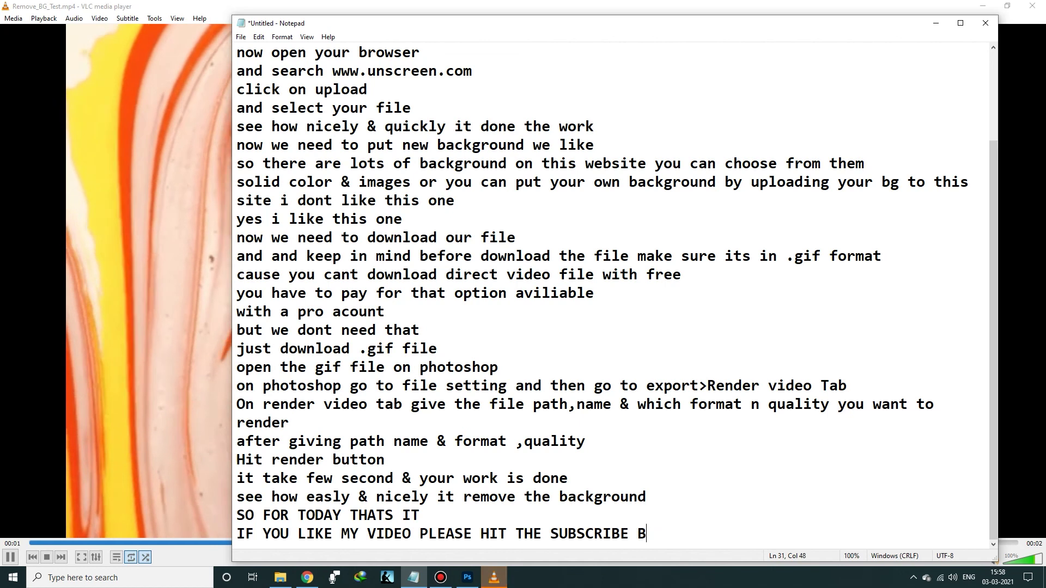
pyautogui.write('UTTON')
# Add 'AND PLEASE SHARE WITH YOUR FRIEND' and closing thanks, then rewatch the video full screen
pyautogui.press('Return')
pyautogui.write('AND PLEASE SHARE WITH YOUR FRIEND')
pyautogui.press('Return')
pyautogui.press('BackSpace')
pyautogui.press('BackSpace')
pyautogui.press('BackSpace')
pyautogui.write('THANK YOU')
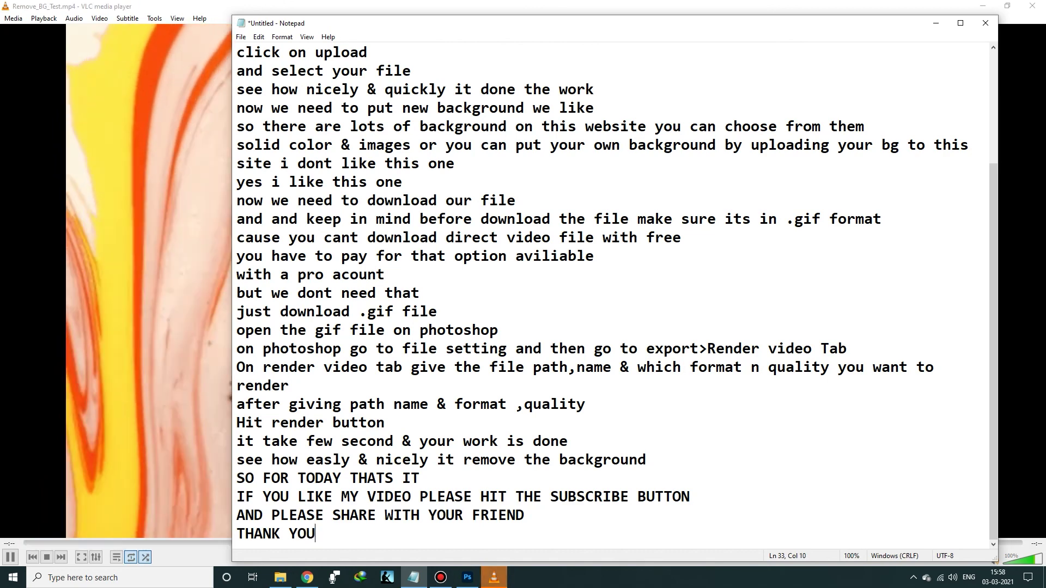
pyautogui.hotkey('alt', 'Tab')
pyautogui.press('f')
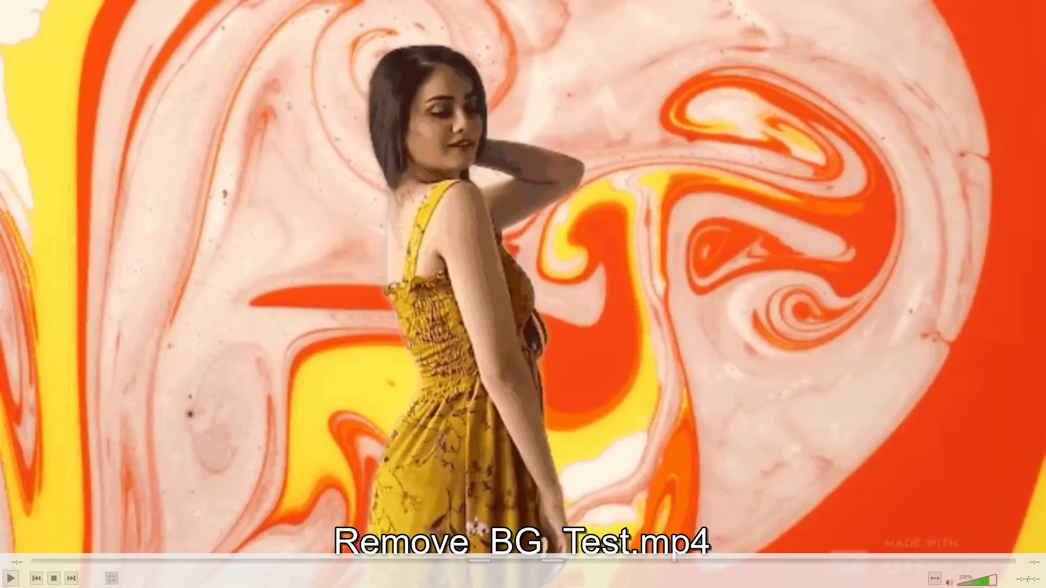